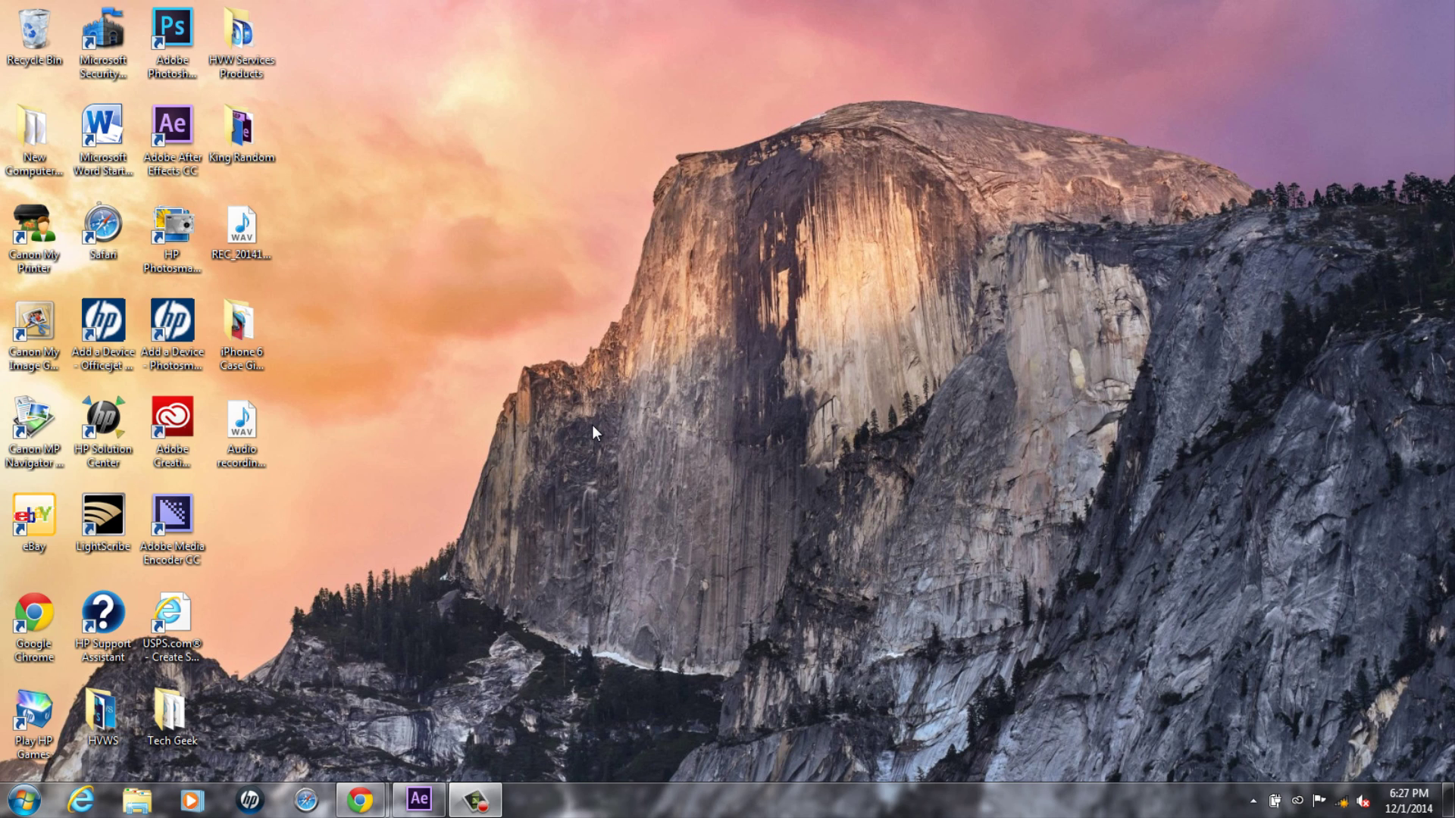
Step: Return to After Effects and add a new text layer reading SUBSCRIBE! over the robot clip
{"action": "left_click", "coordinate": [426, 801]}
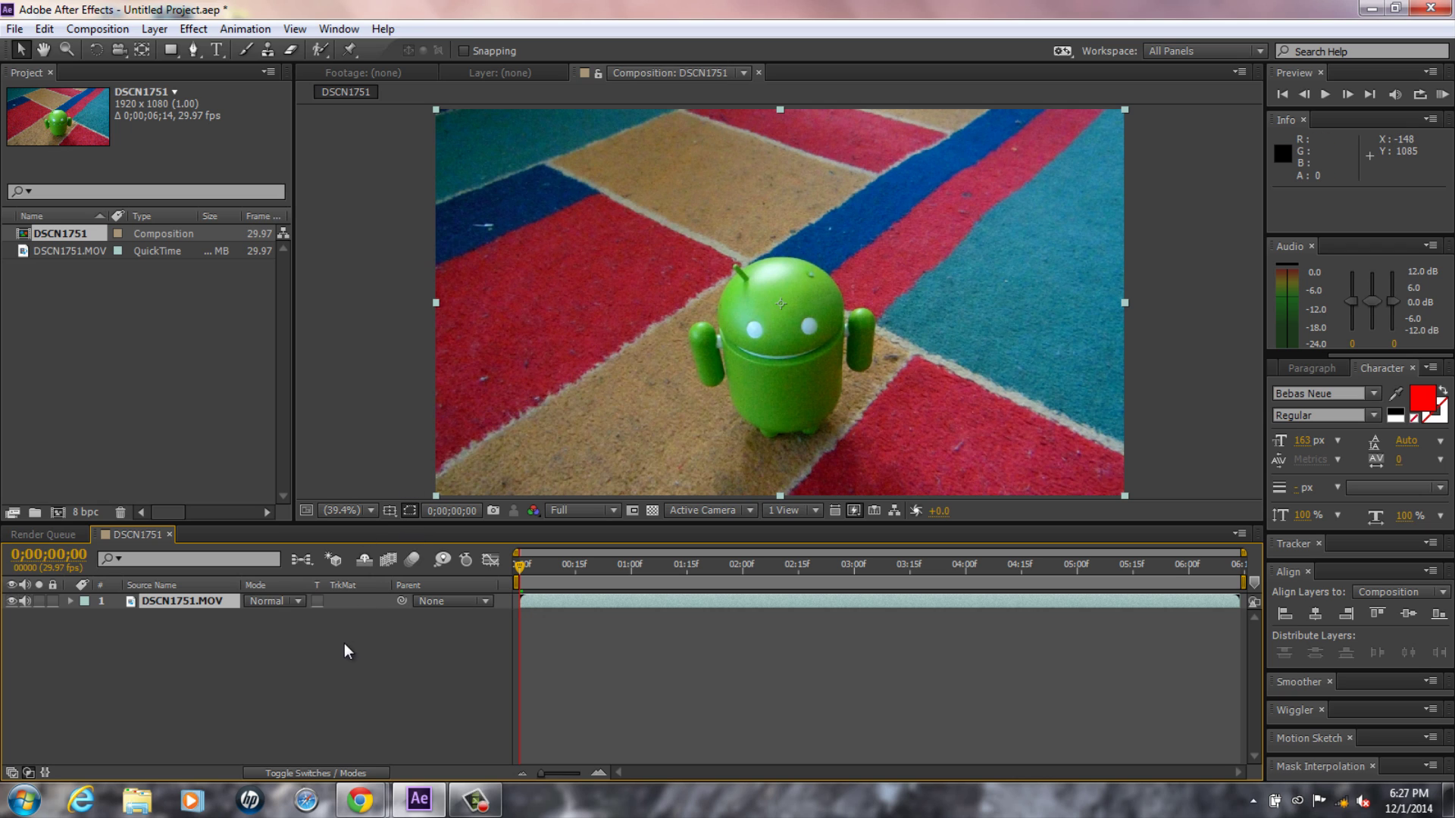
{"action": "right_click", "coordinate": [273, 637]}
{"action": "mouse_move", "coordinate": [316, 441]}
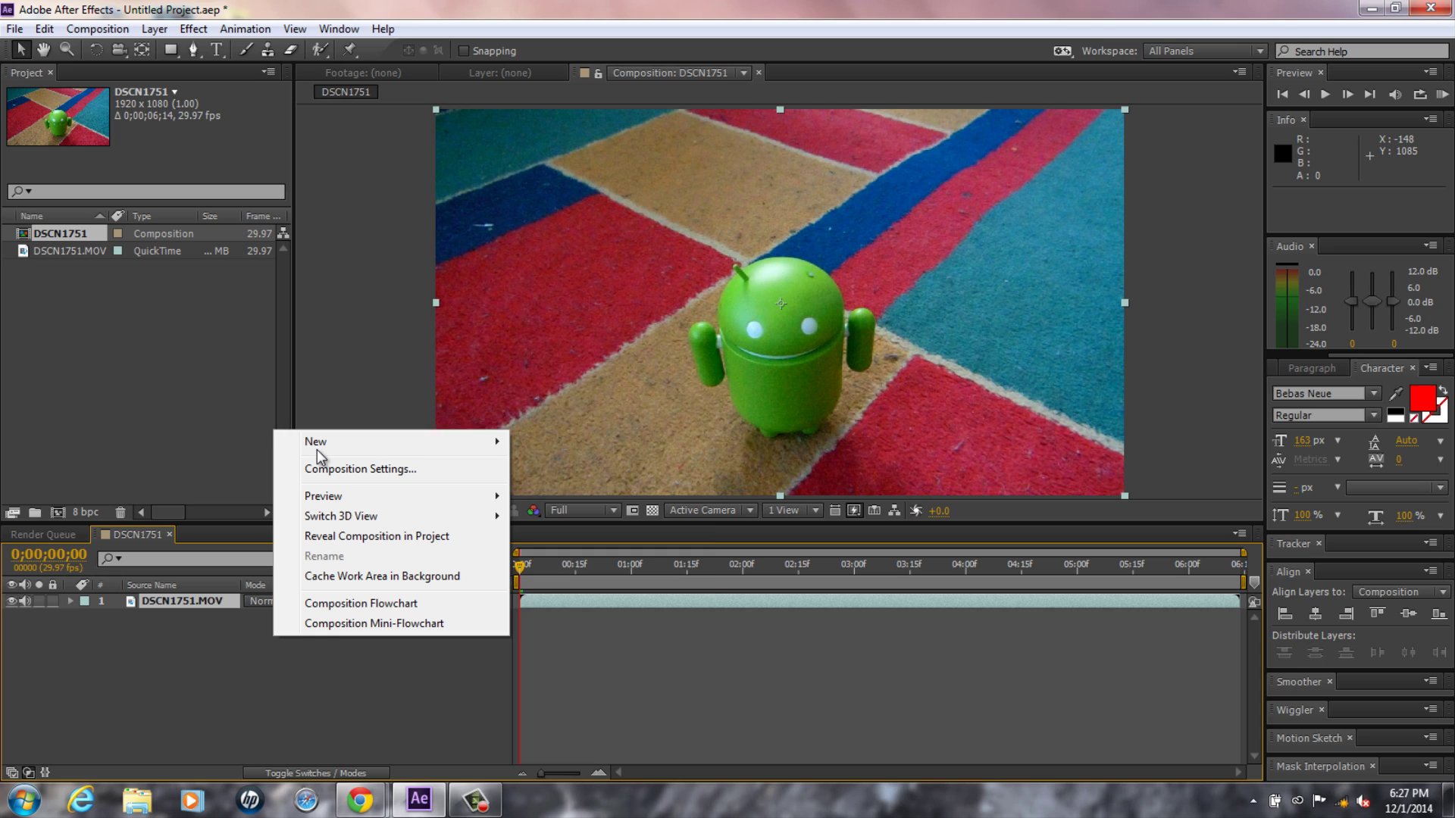
{"action": "left_click", "coordinate": [545, 469]}
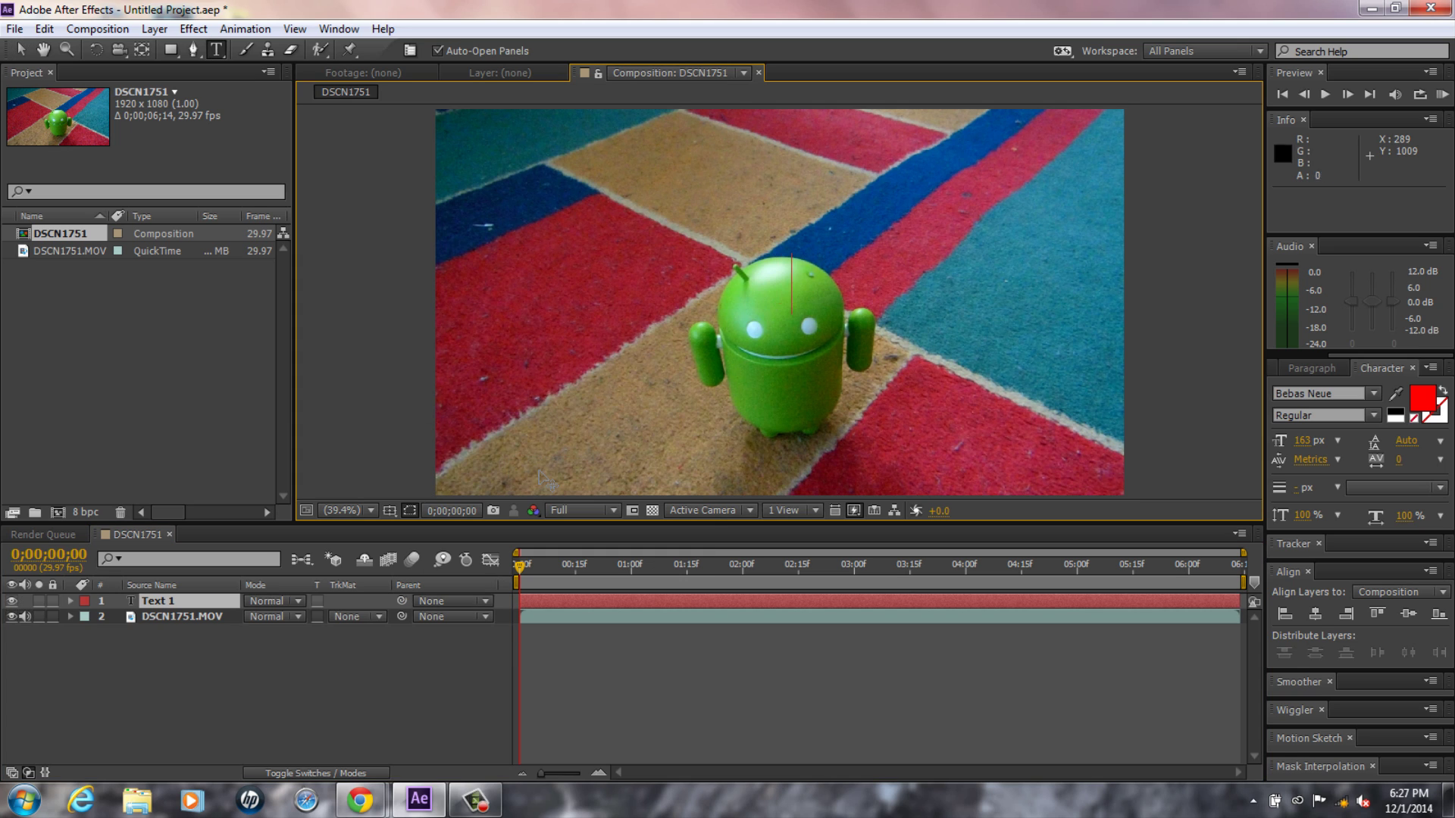
{"action": "type", "text": "SUBSCRIB"}
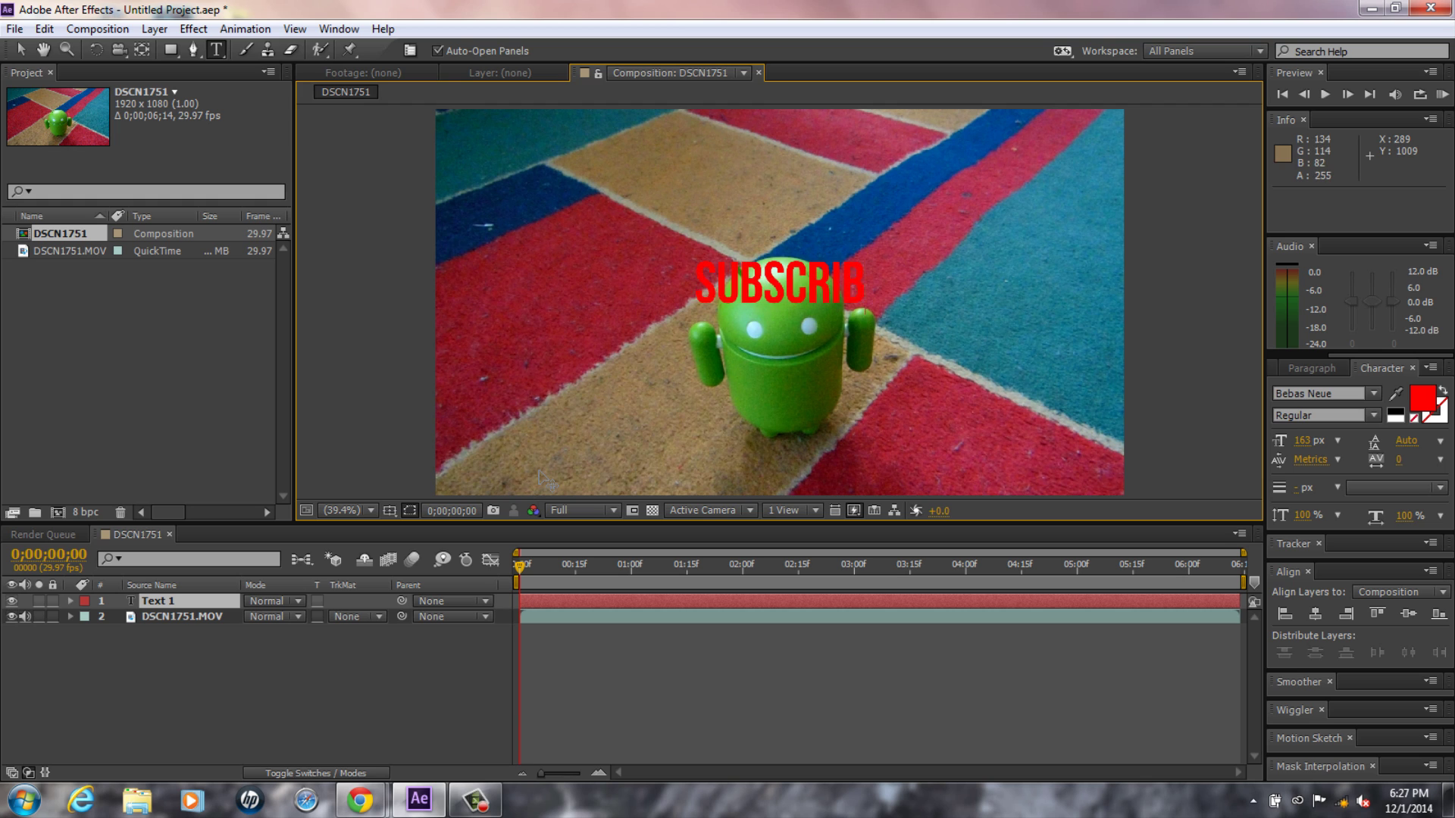
{"action": "type", "text": "E!"}
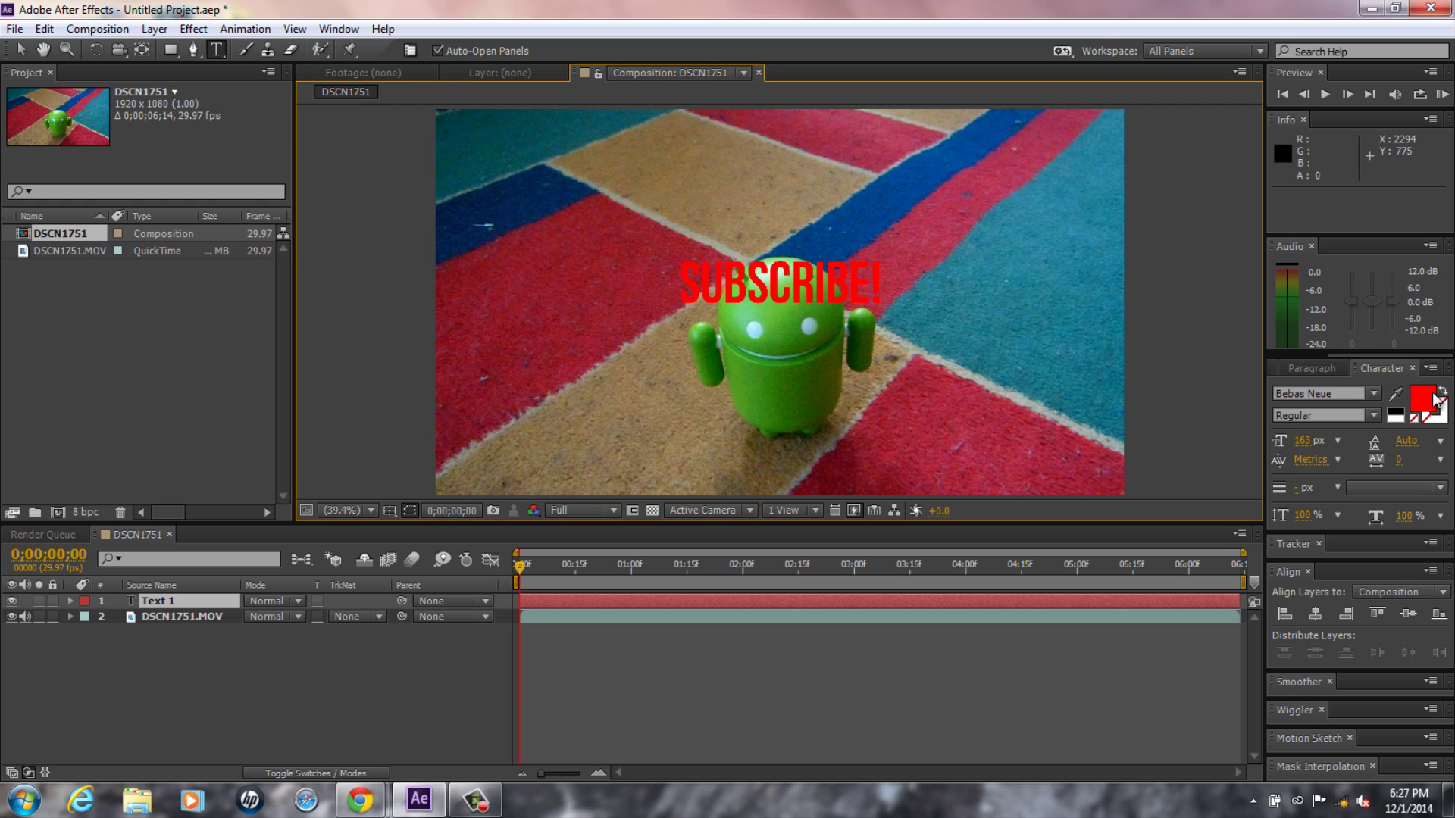
Step: Set the text fill colour to white (FFFFFF) in the Text Color picker
{"action": "left_click", "coordinate": [1423, 398]}
{"action": "left_click_drag", "start_coordinate": [760, 419], "coordinate": [569, 261]}
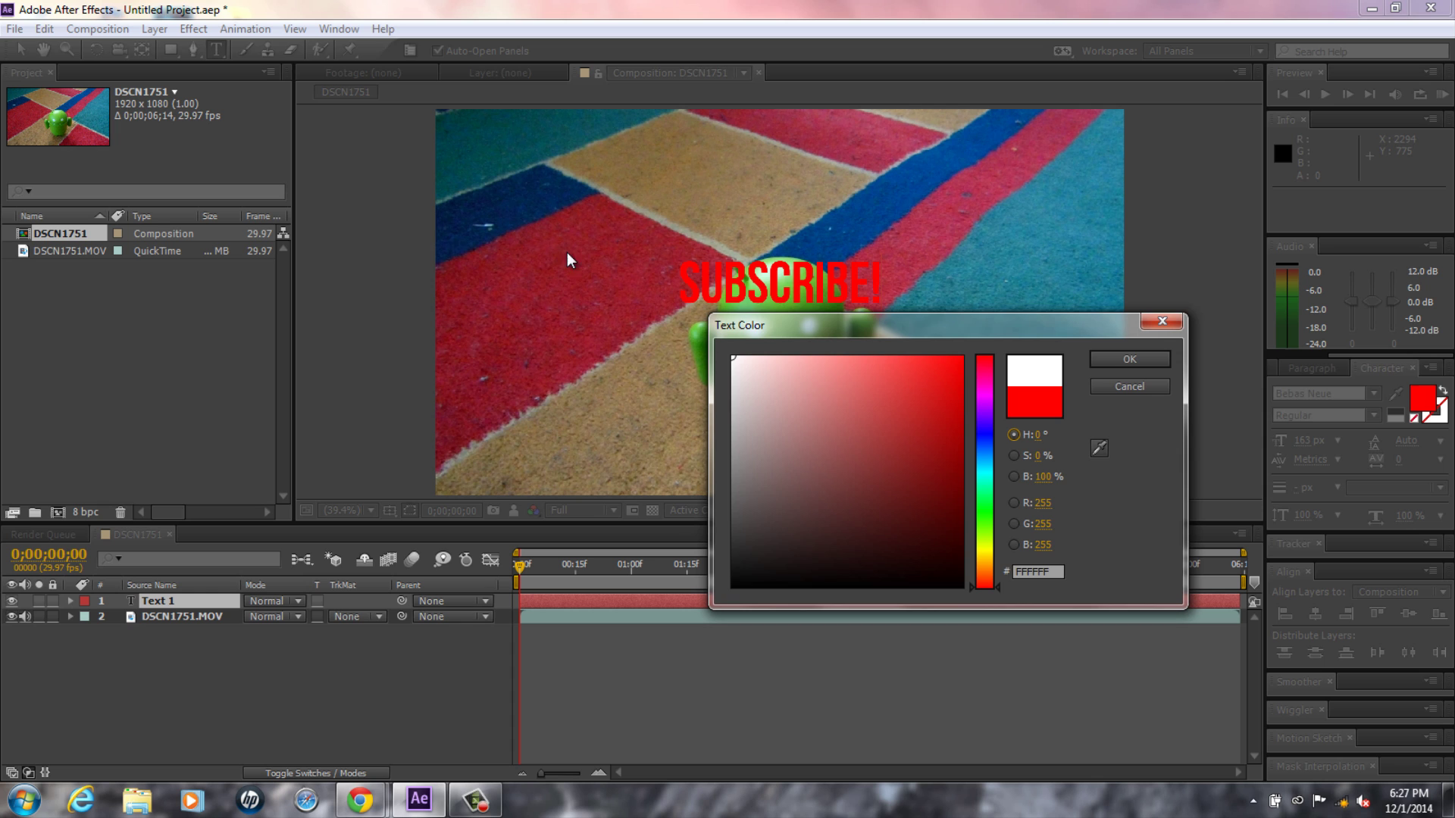
{"action": "left_click", "coordinate": [1128, 360]}
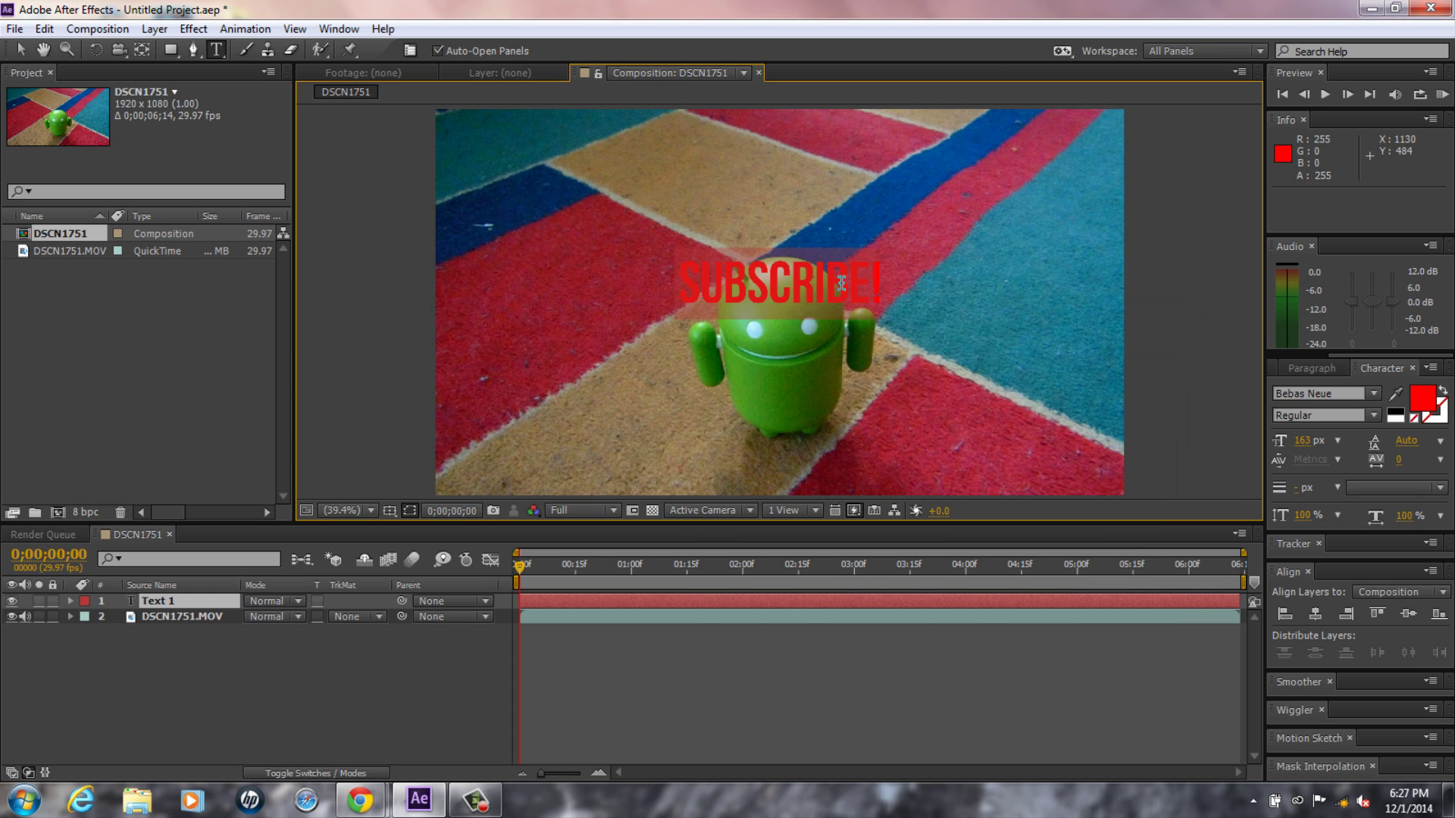
{"action": "left_click", "coordinate": [1423, 400]}
{"action": "left_click_drag", "start_coordinate": [741, 417], "coordinate": [492, 239]}
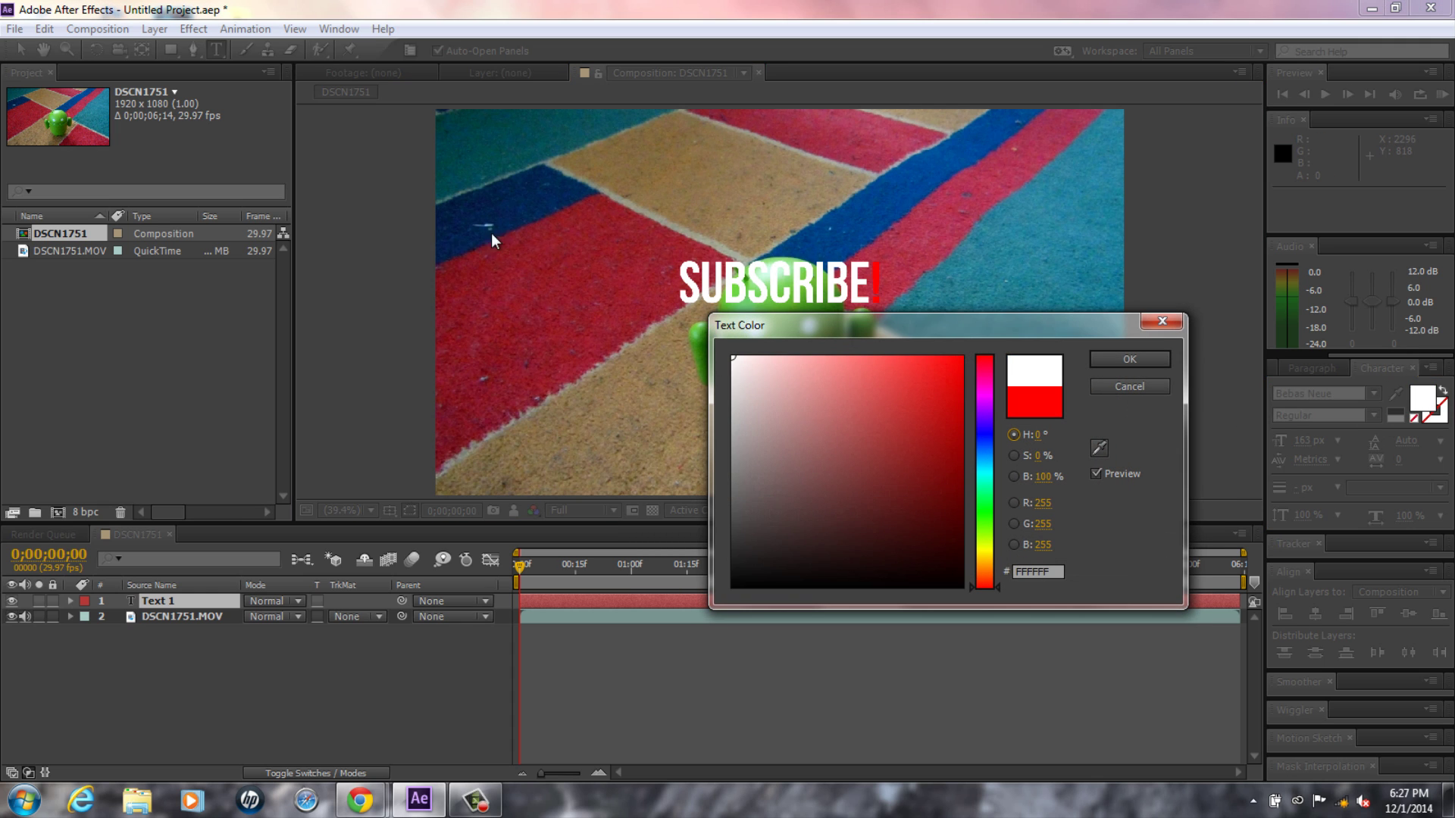
{"action": "left_click", "coordinate": [1143, 359]}
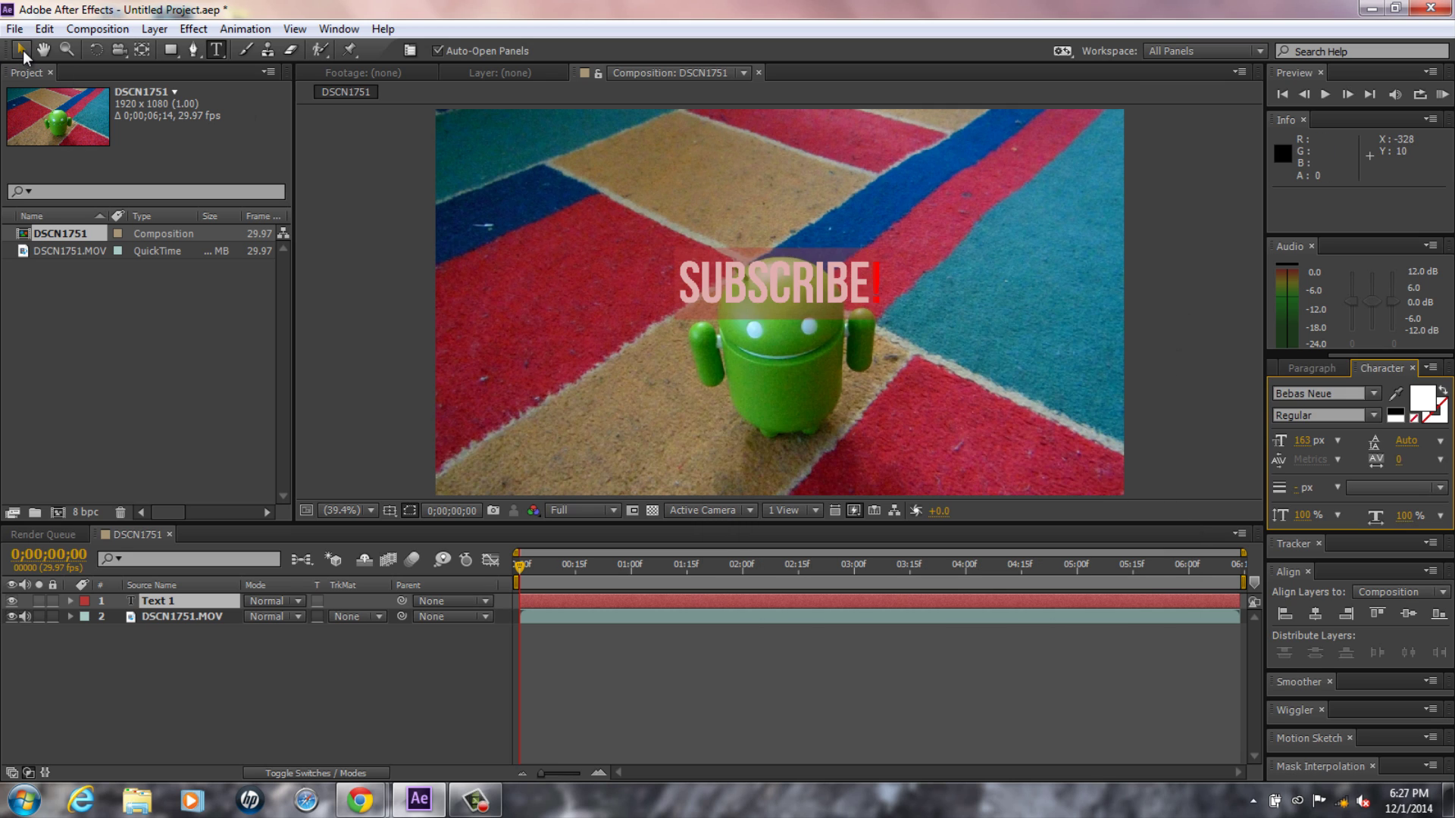
Step: Move the text above the toy's head, make all of it white, and enlarge it to 184 px
{"action": "left_click_drag", "start_coordinate": [820, 285], "coordinate": [820, 207]}
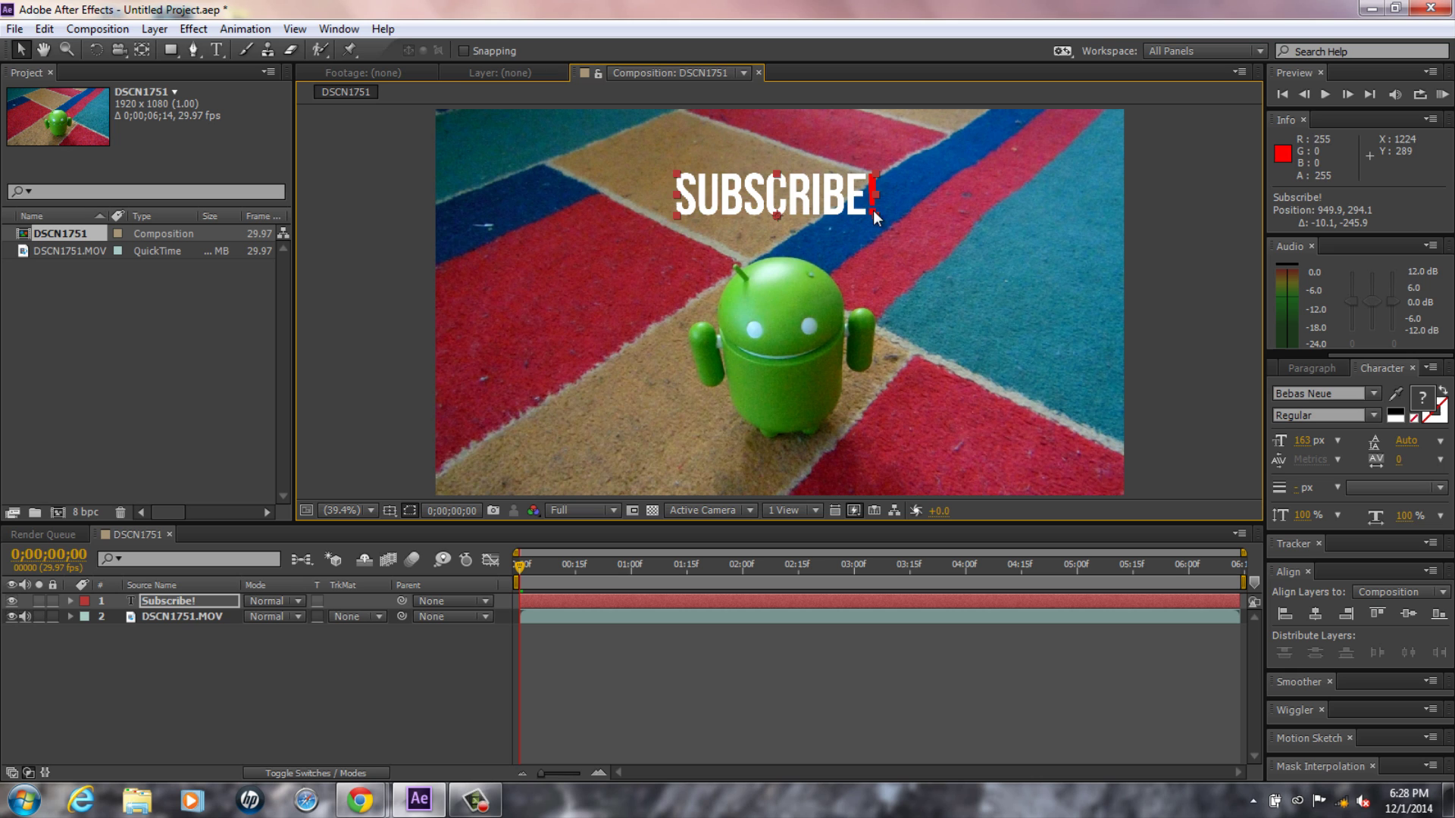
{"action": "double_click", "coordinate": [868, 202]}
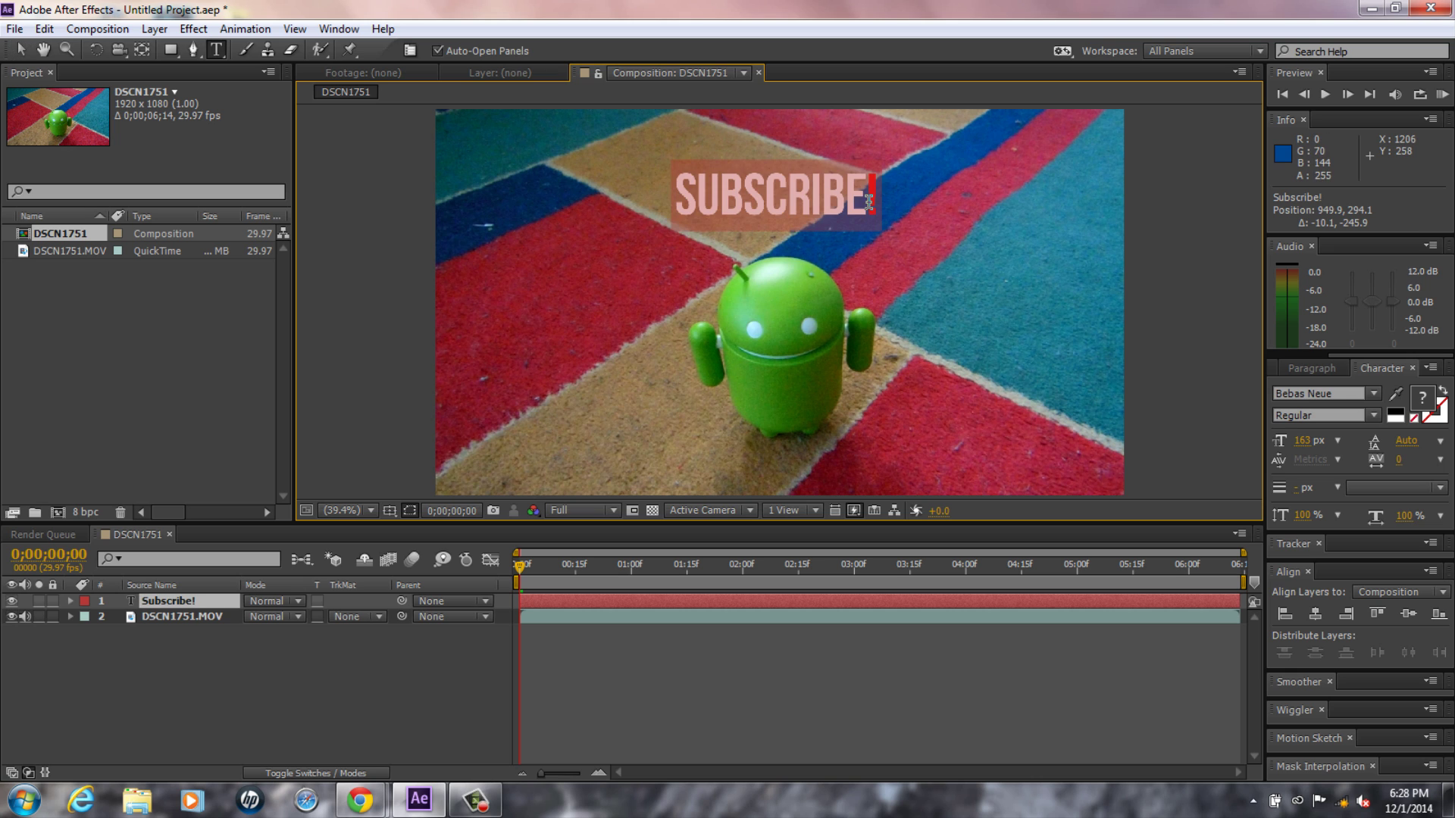
{"action": "left_click", "coordinate": [1420, 404]}
{"action": "left_click", "coordinate": [737, 362]}
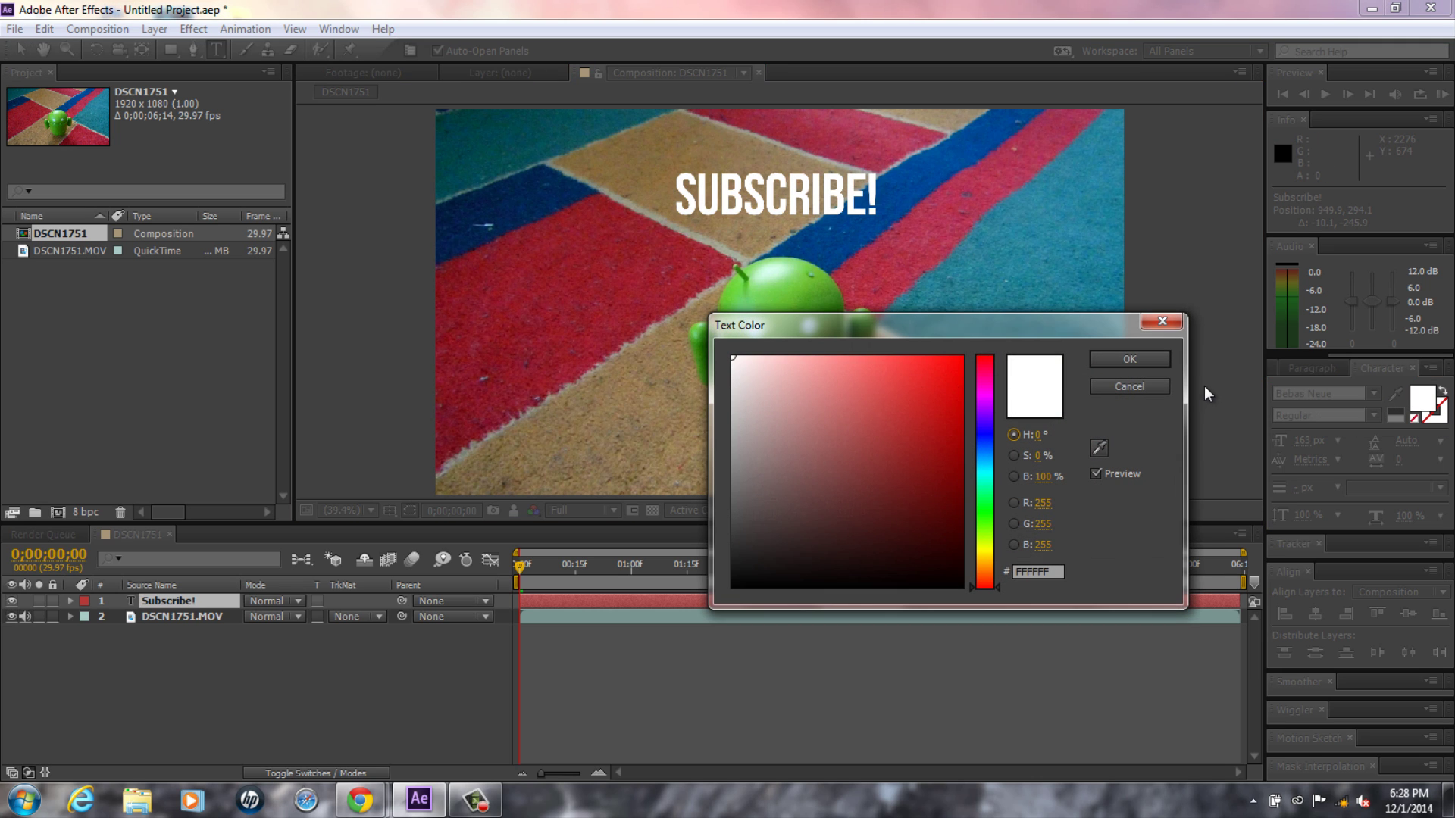
{"action": "left_click", "coordinate": [1168, 359]}
{"action": "left_click_drag", "start_coordinate": [1302, 440], "coordinate": [1354, 463]}
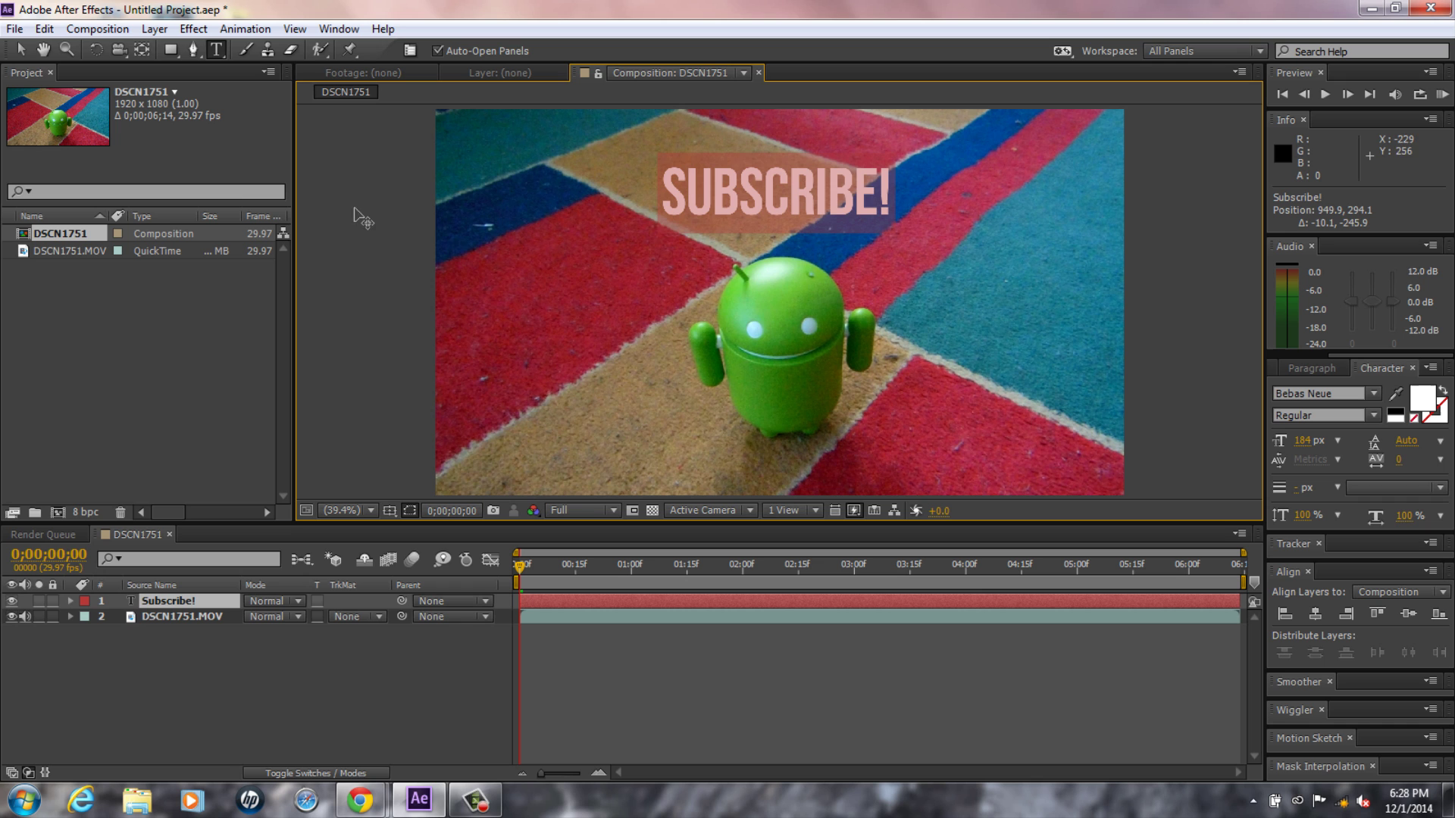
{"action": "left_click", "coordinate": [356, 663]}
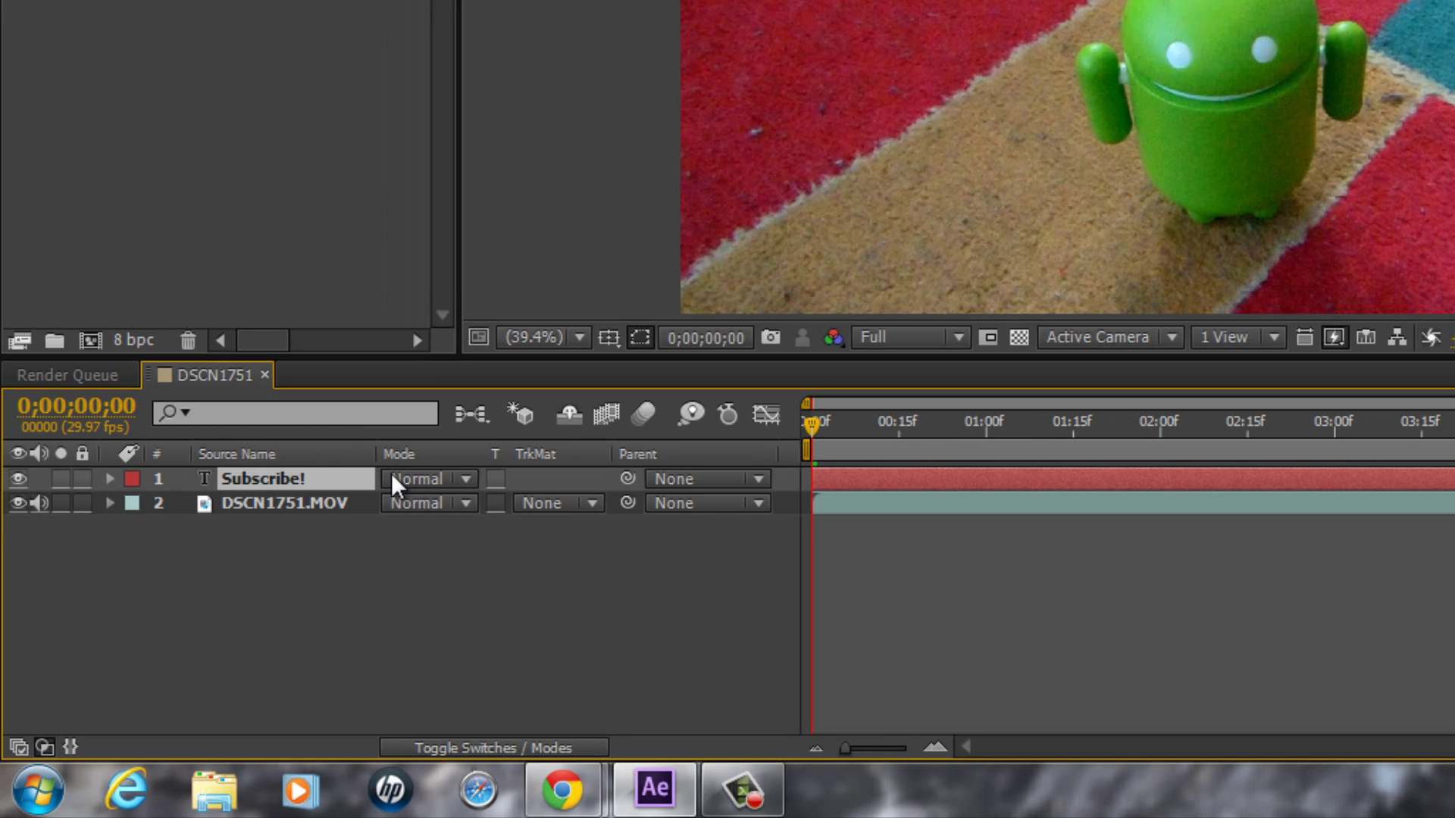
{"action": "left_click", "coordinate": [426, 478]}
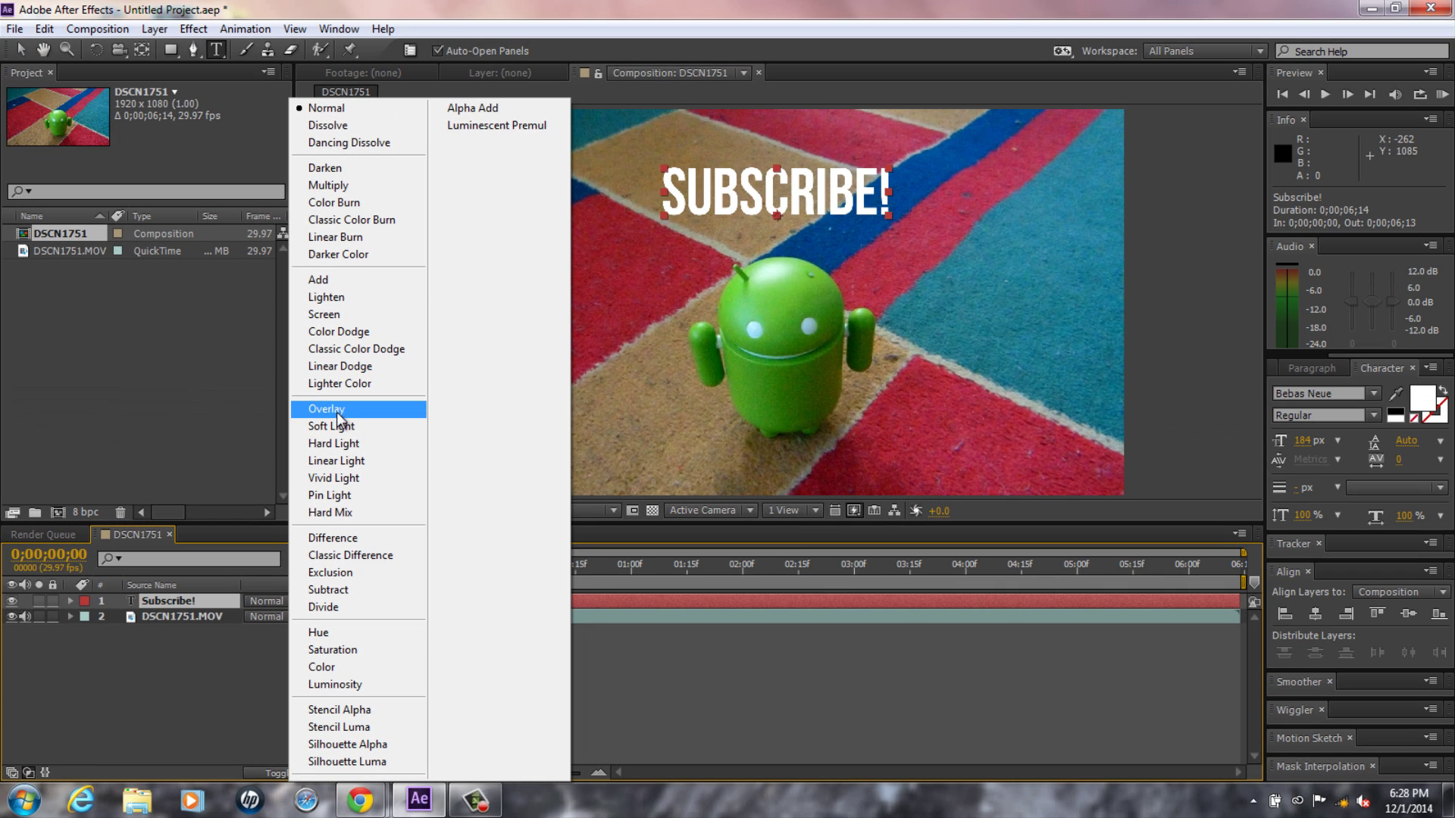
{"action": "left_click", "coordinate": [340, 412]}
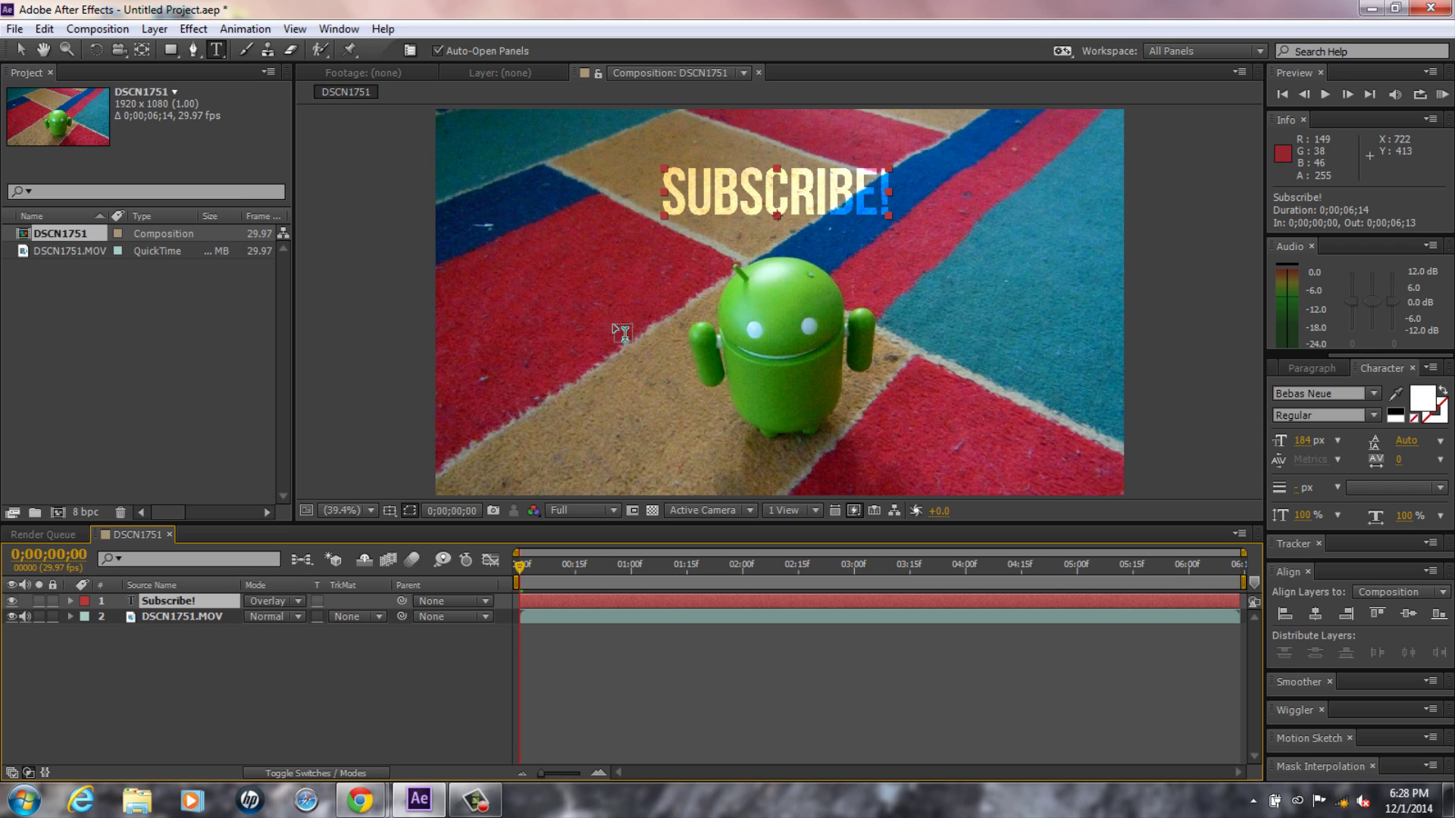
{"action": "left_click", "coordinate": [300, 602]}
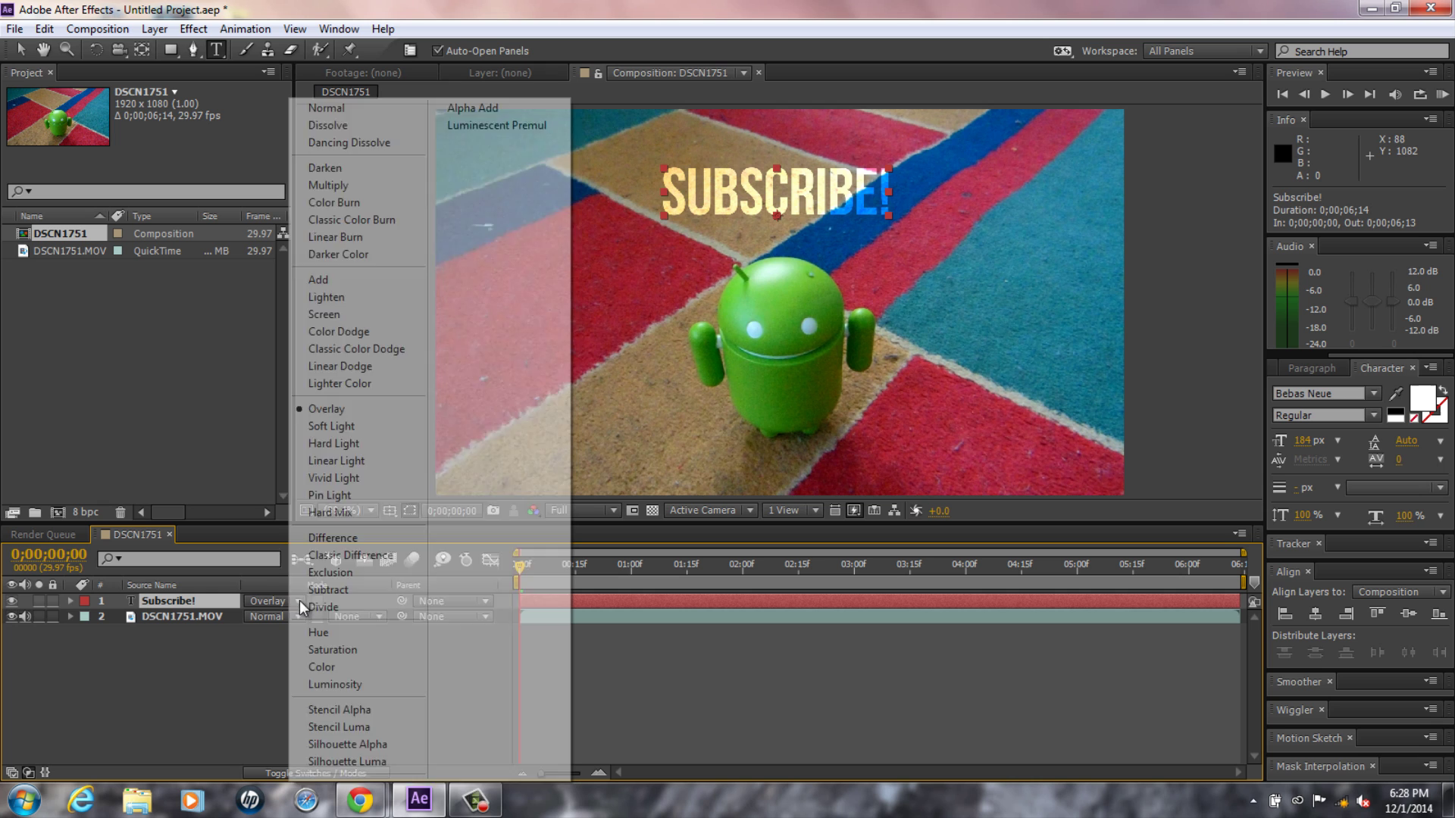
Step: Set the text layer's blend mode to Overlay and nudge the title slightly left
{"action": "left_click", "coordinate": [365, 113]}
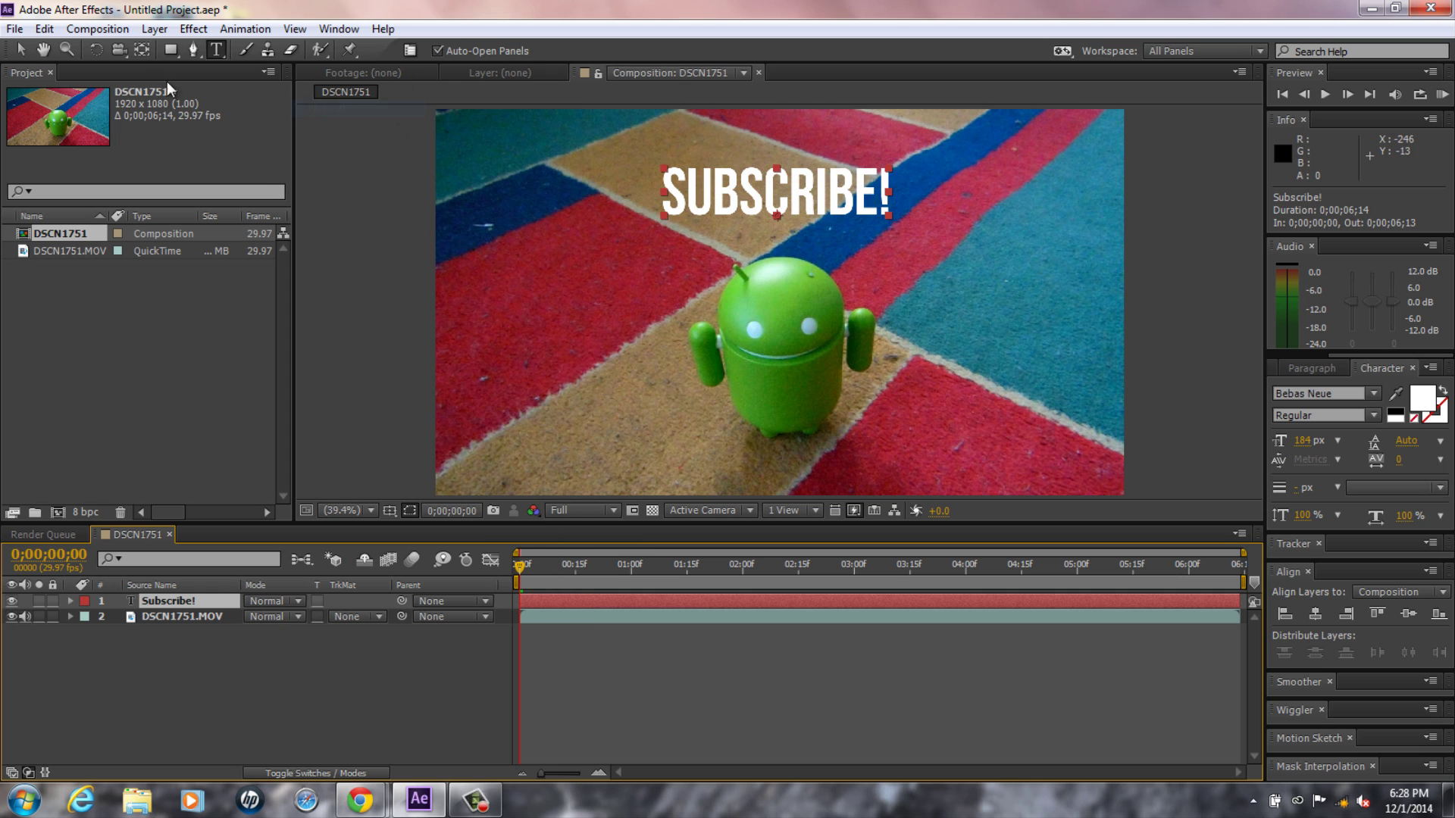
{"action": "left_click", "coordinate": [154, 30]}
{"action": "mouse_move", "coordinate": [205, 412]}
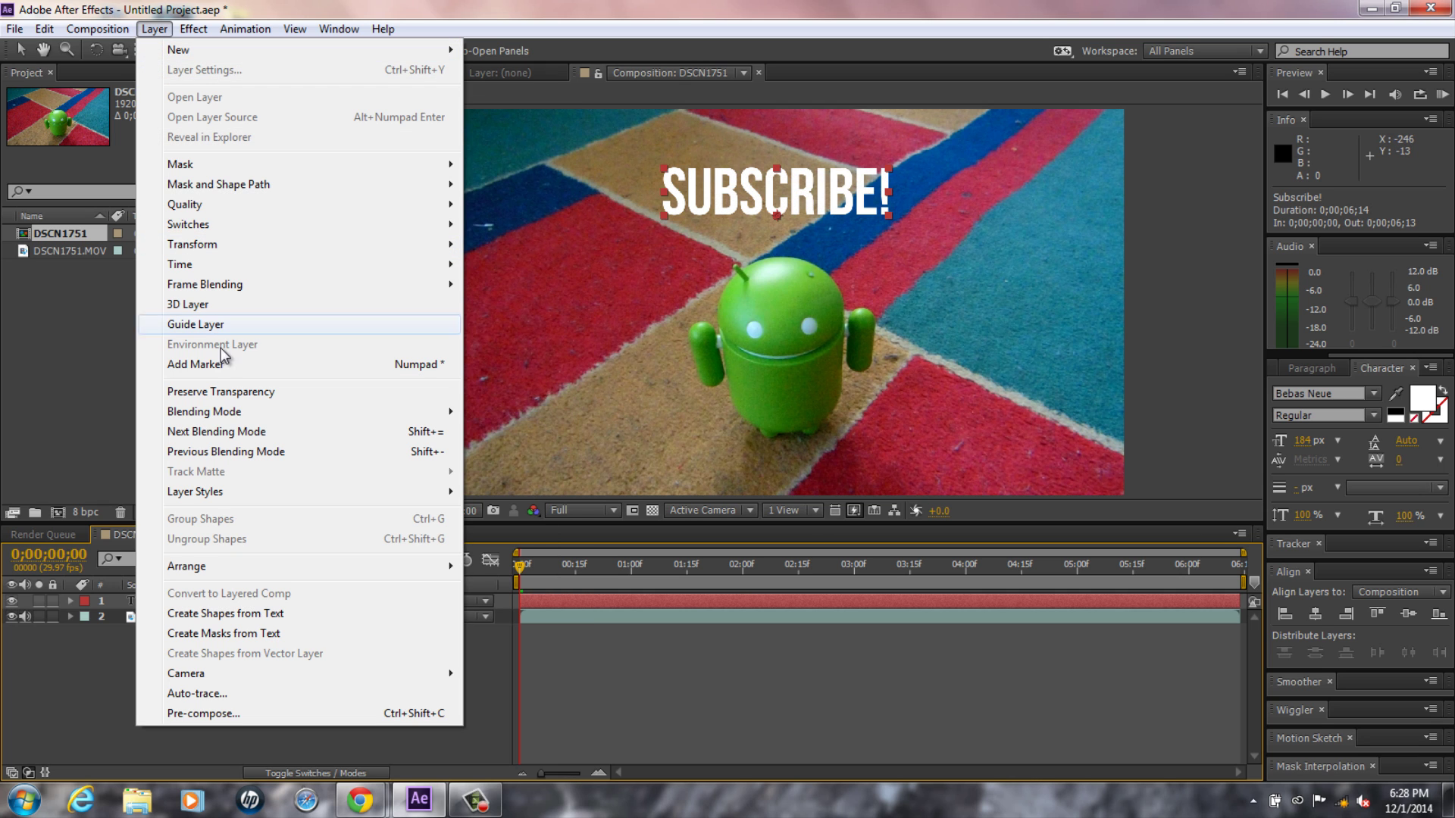
{"action": "left_click", "coordinate": [491, 444]}
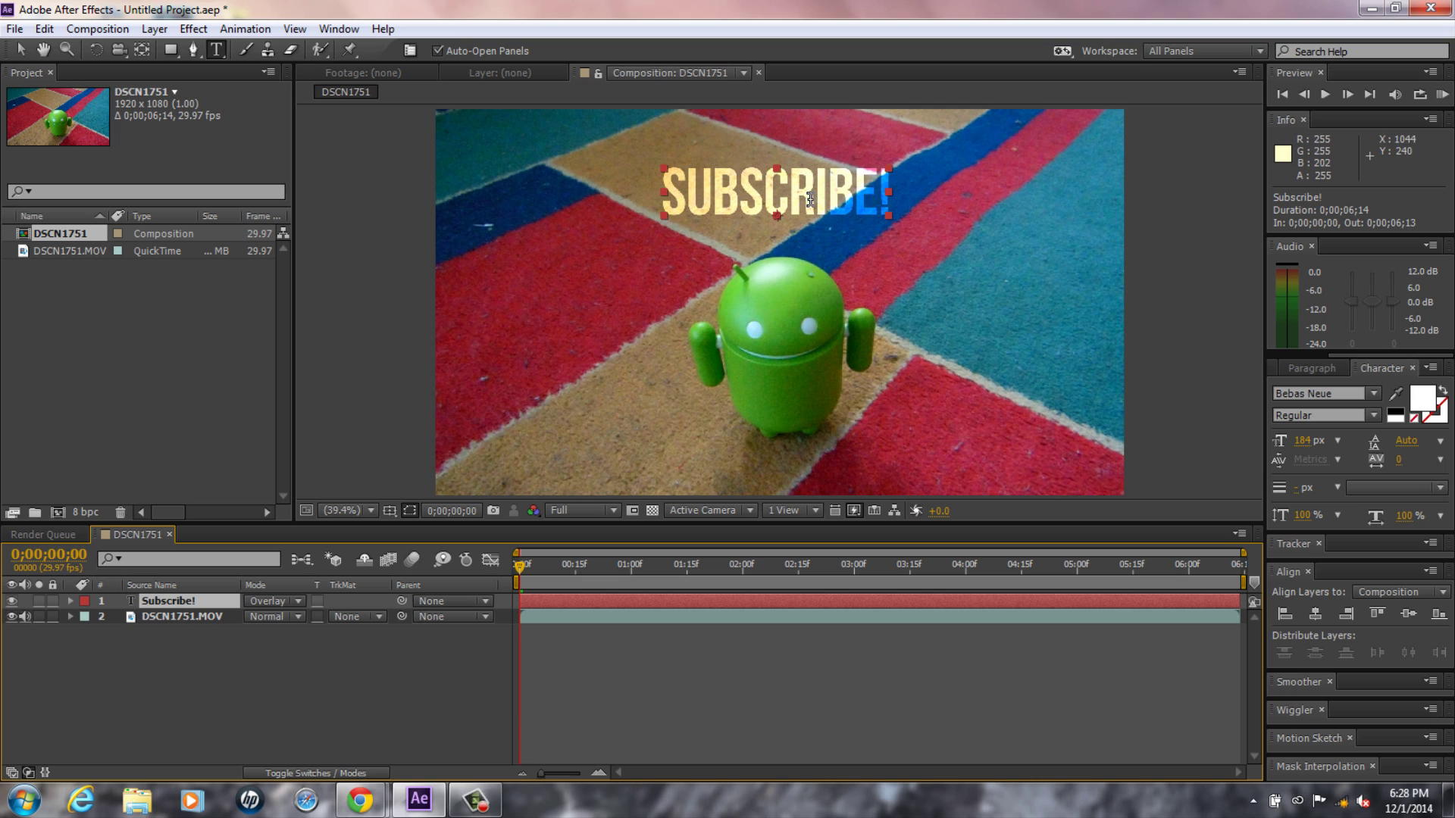
{"action": "left_click", "coordinate": [22, 49]}
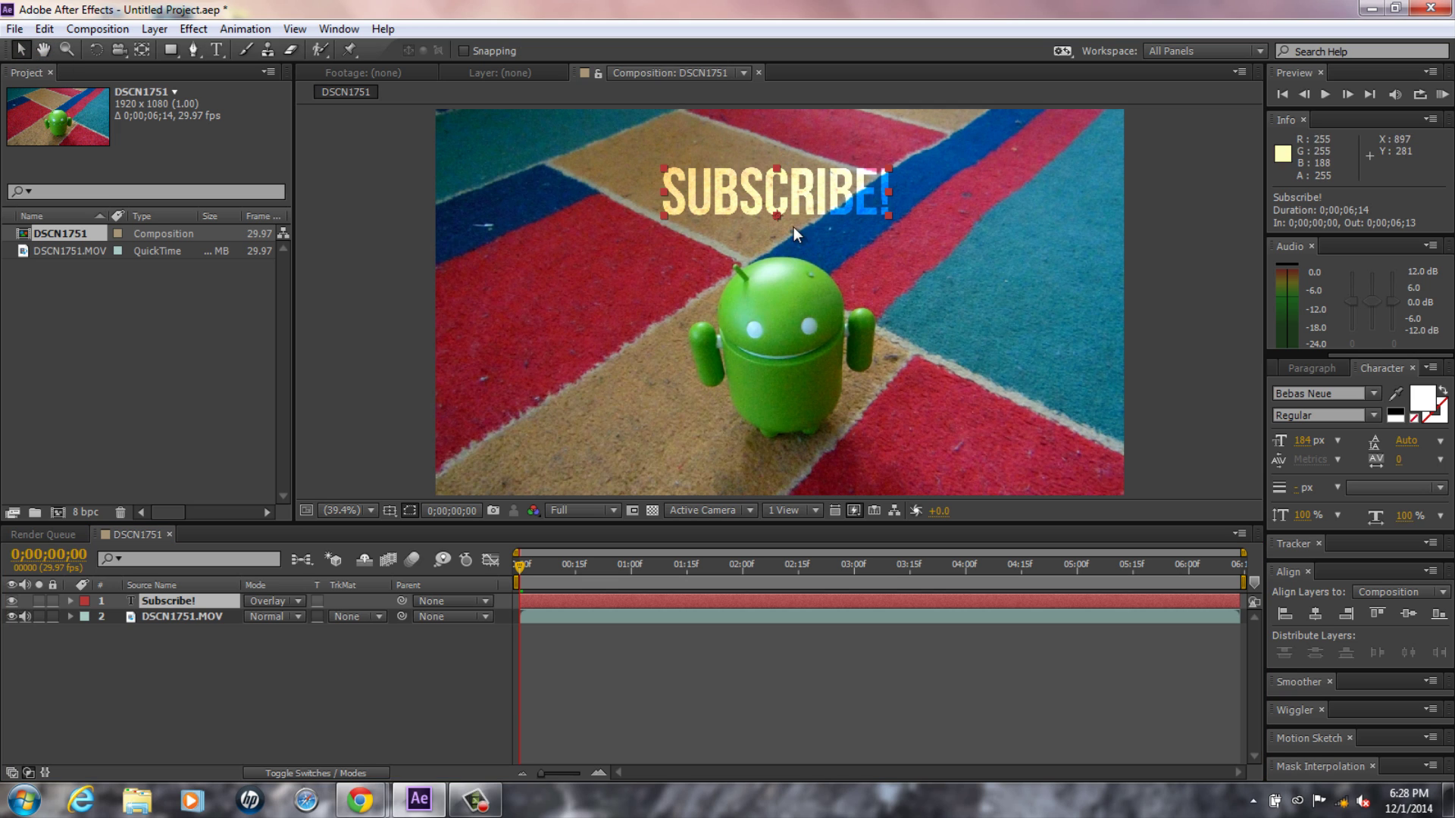
{"action": "left_click_drag", "start_coordinate": [834, 198], "coordinate": [832, 193]}
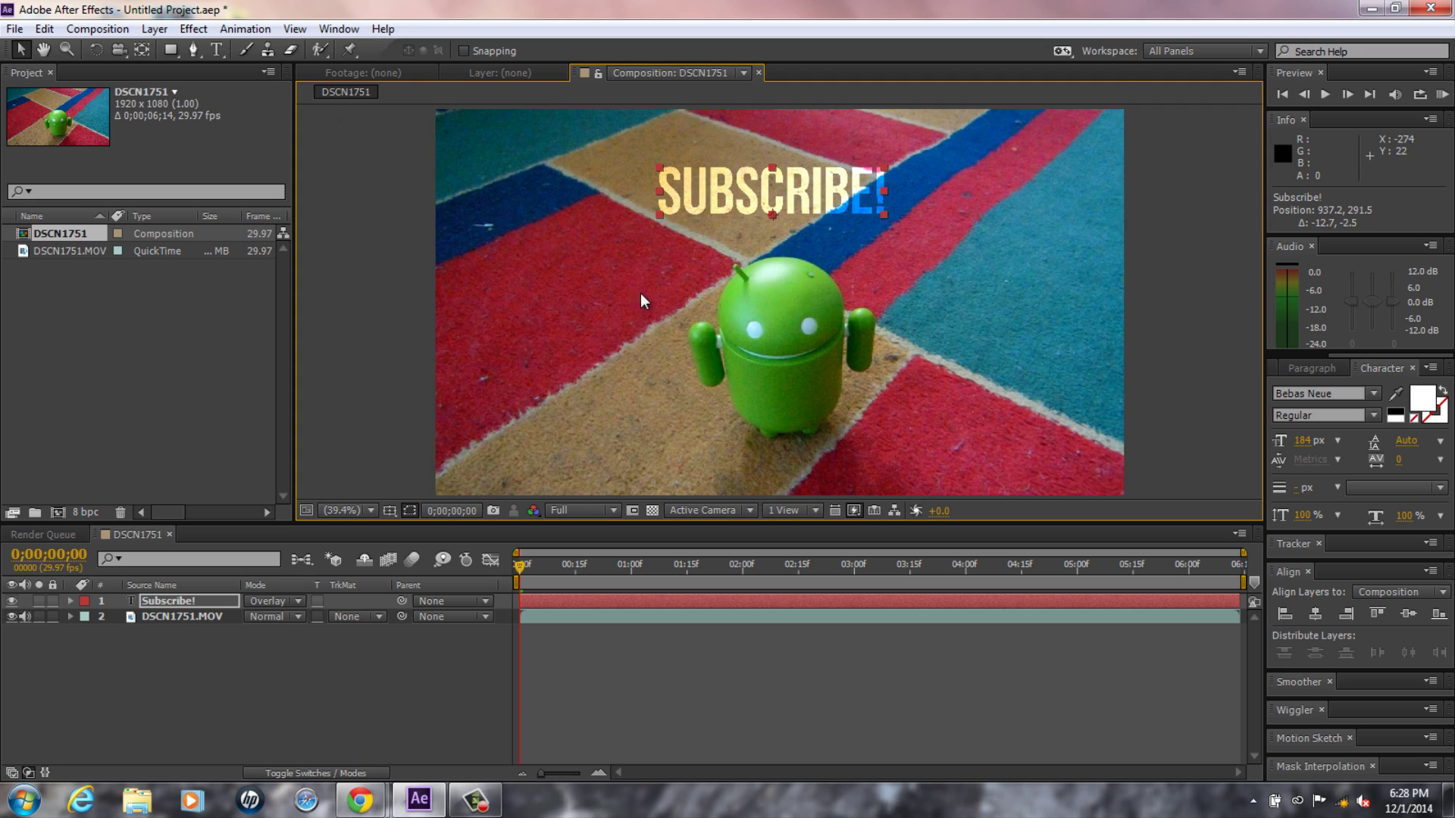
Step: Centre the text horizontally, start the layer at 1;00, and duplicate it
{"action": "left_click", "coordinate": [1313, 615]}
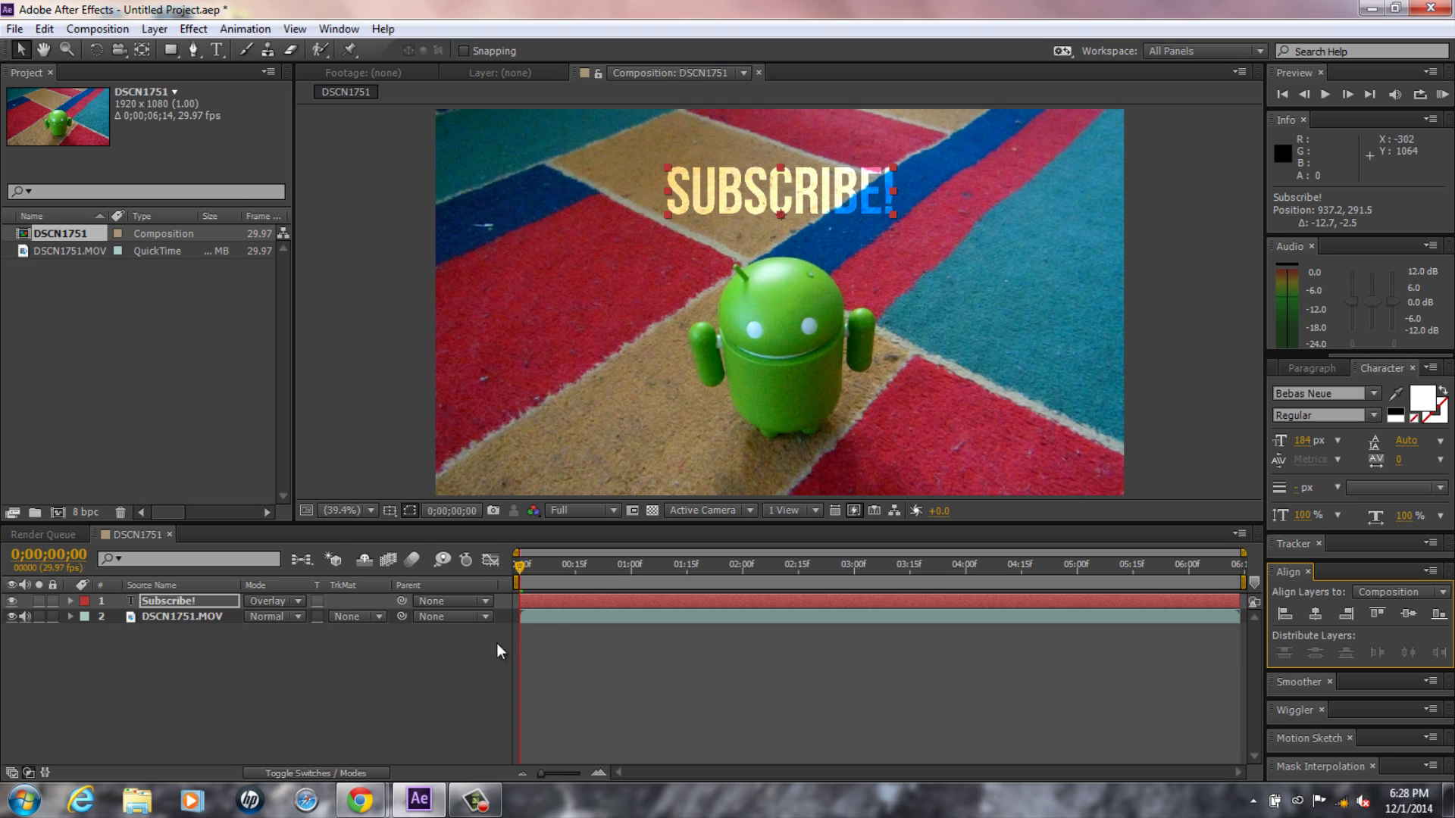
{"action": "left_click", "coordinate": [632, 571]}
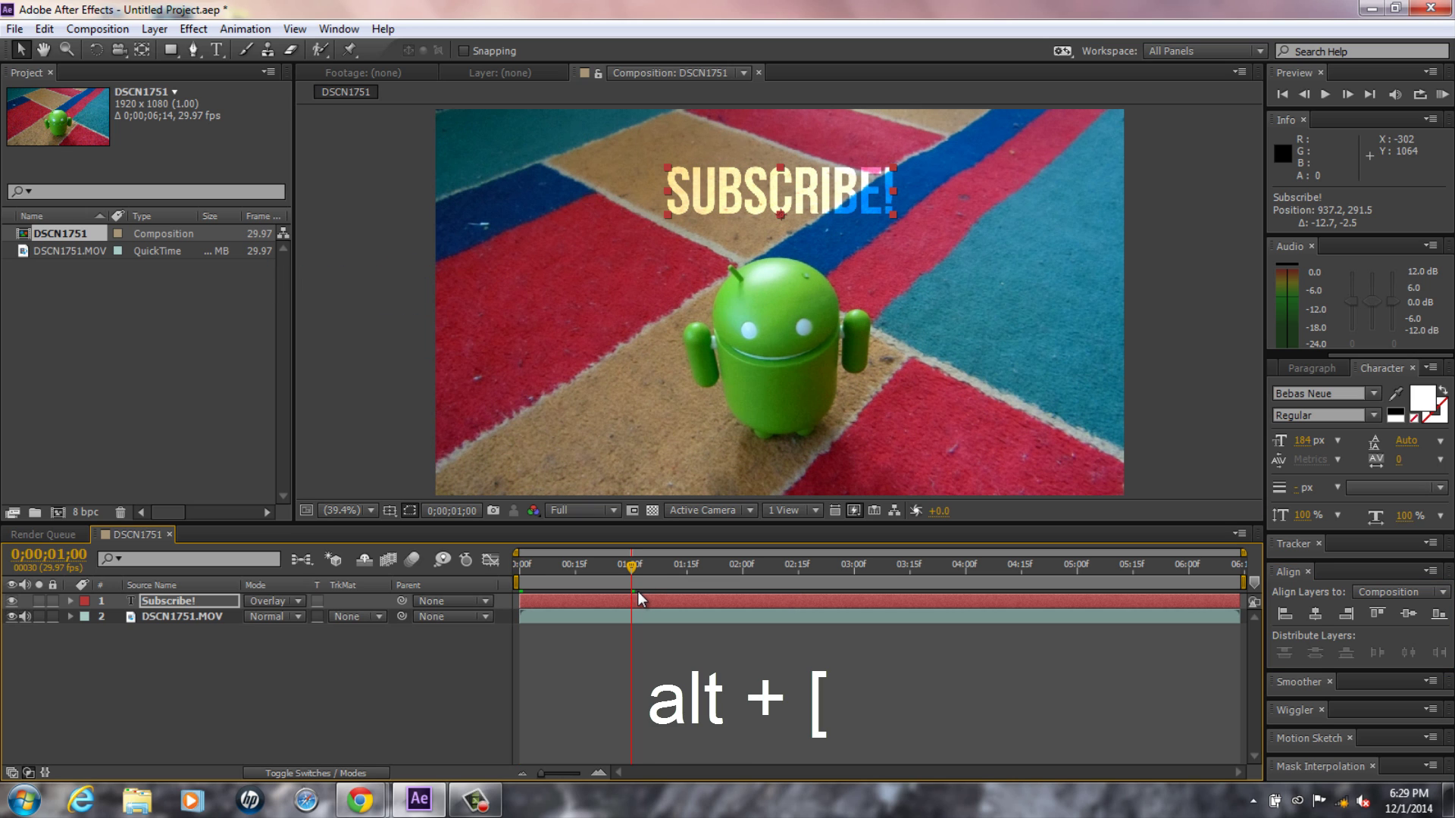
{"action": "key", "text": "alt+bracketleft"}
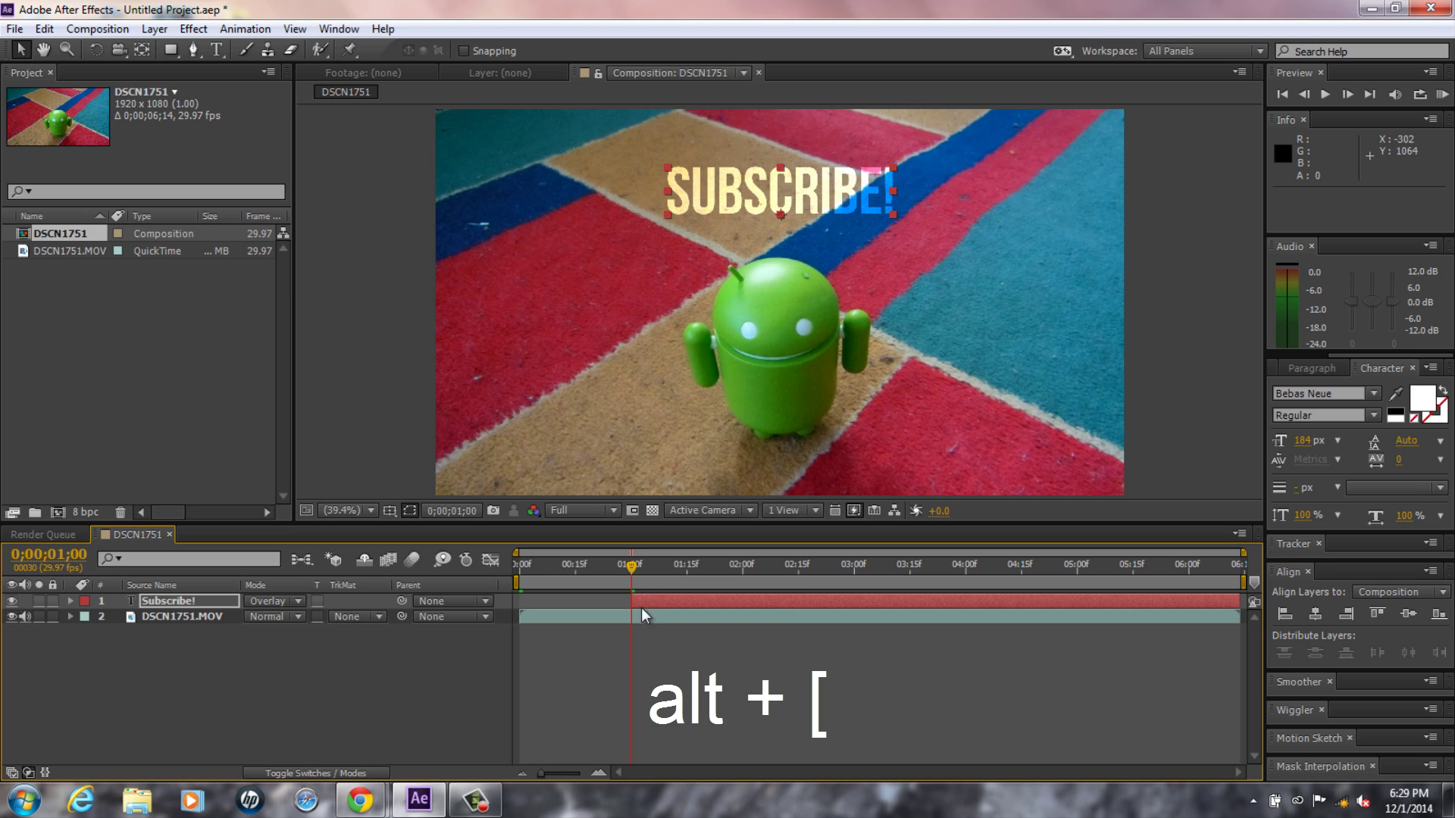
{"action": "key", "text": "ctrl+d"}
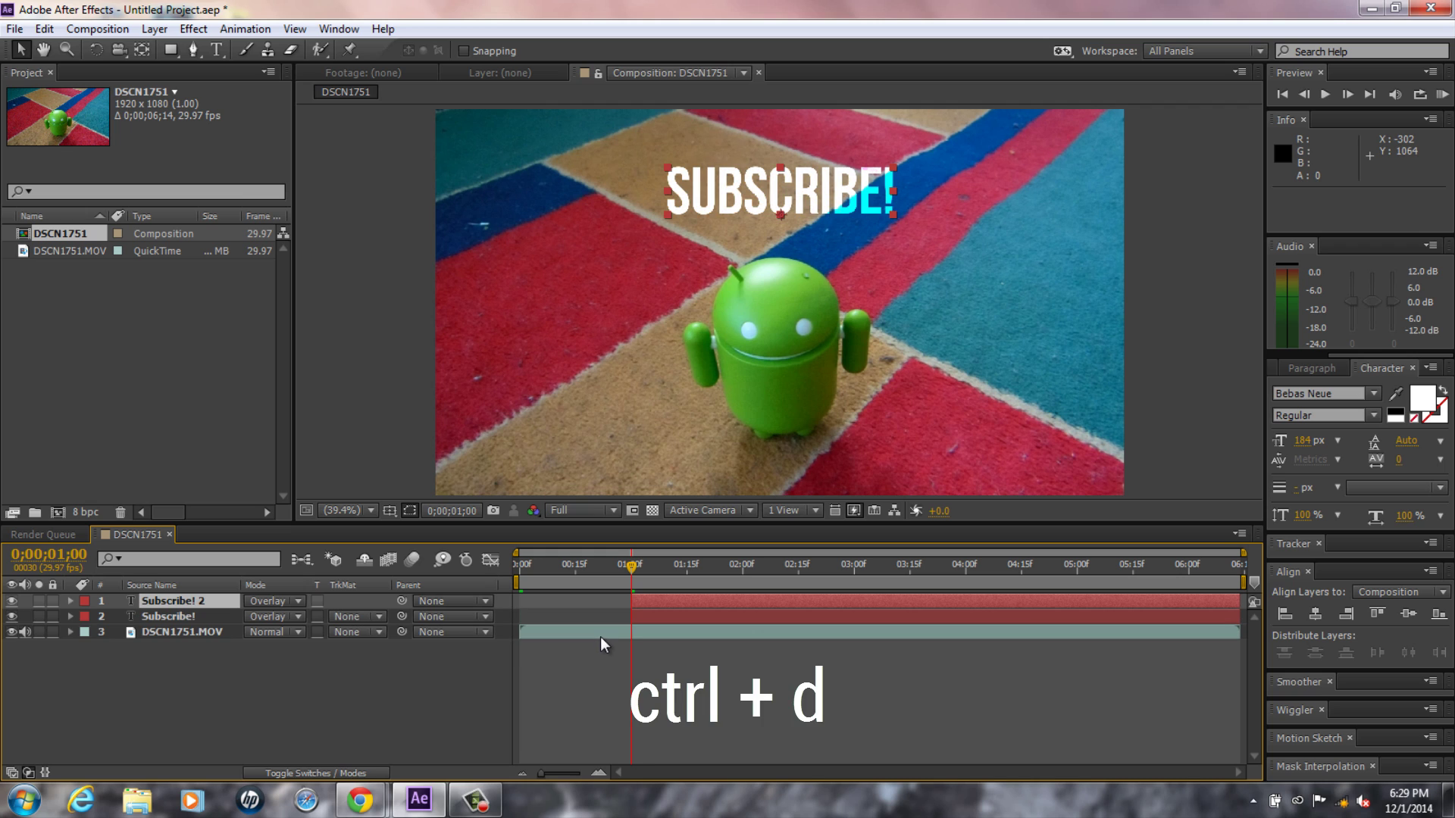
Step: Trim the original layer to one frame, move it earlier, and place a duplicate at the composition start
{"action": "left_click_drag", "start_coordinate": [541, 773], "coordinate": [583, 792]}
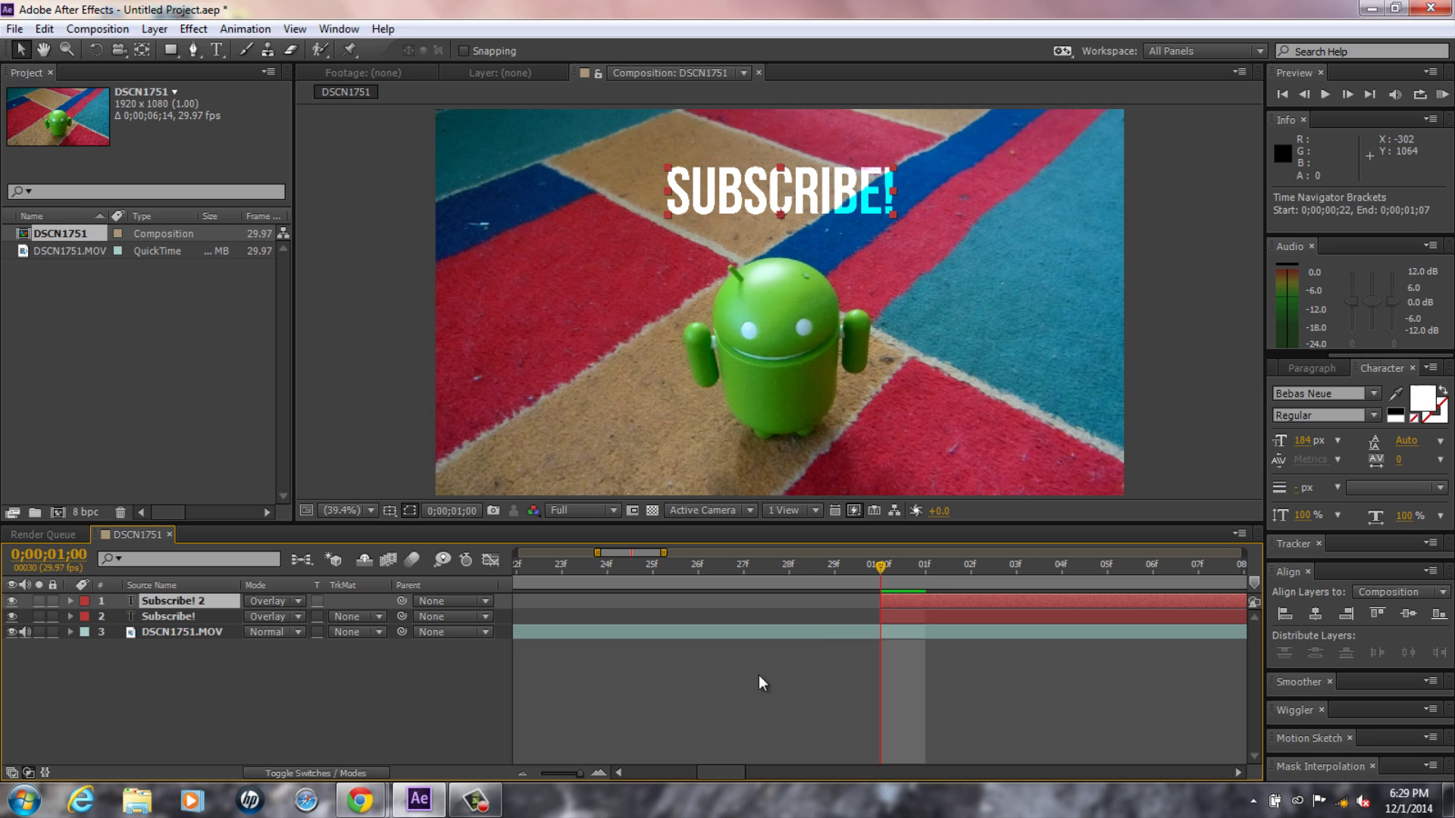
{"action": "left_click", "coordinate": [926, 571]}
{"action": "left_click", "coordinate": [926, 619]}
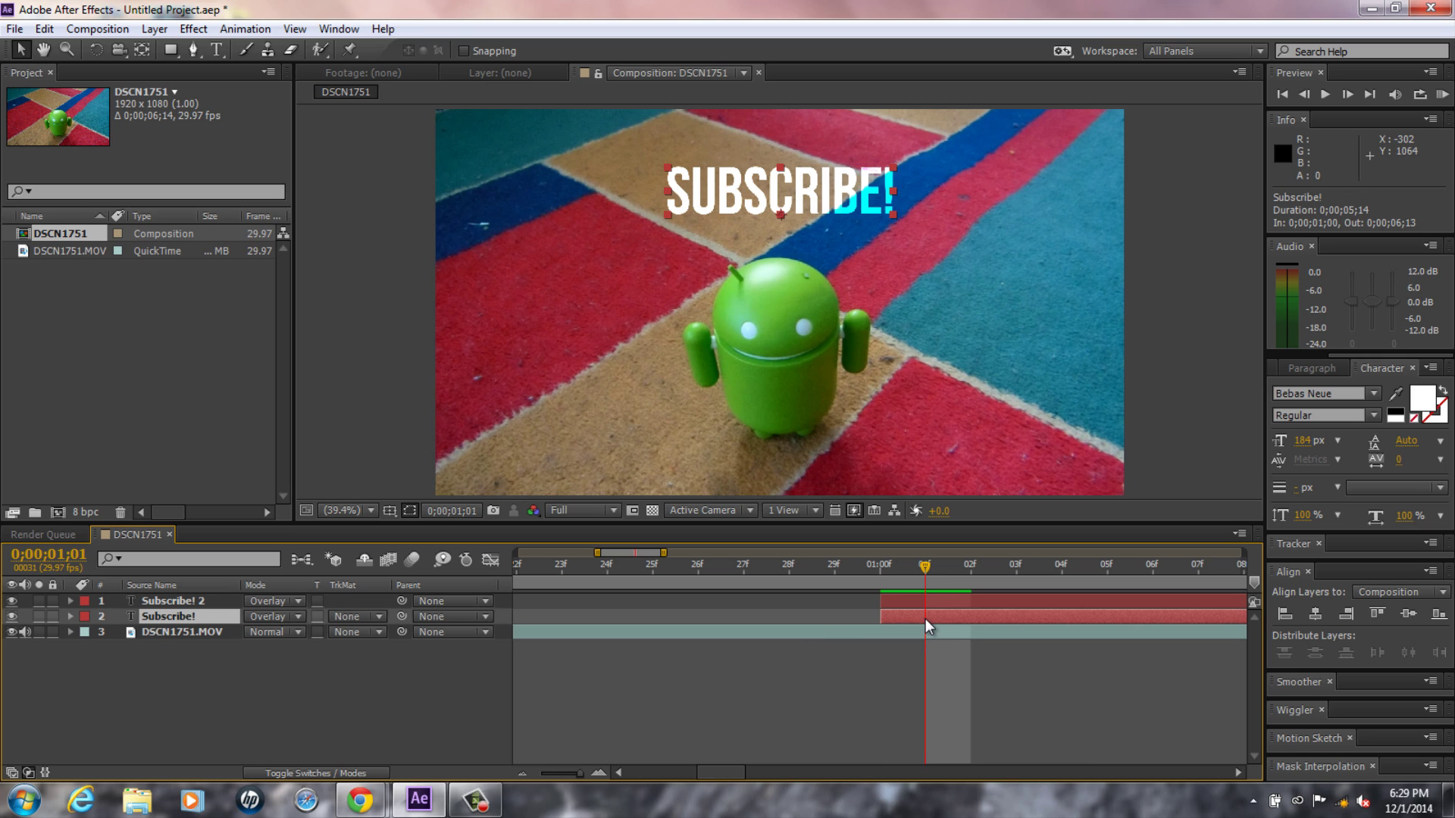
{"action": "key", "text": "alt+bracketright"}
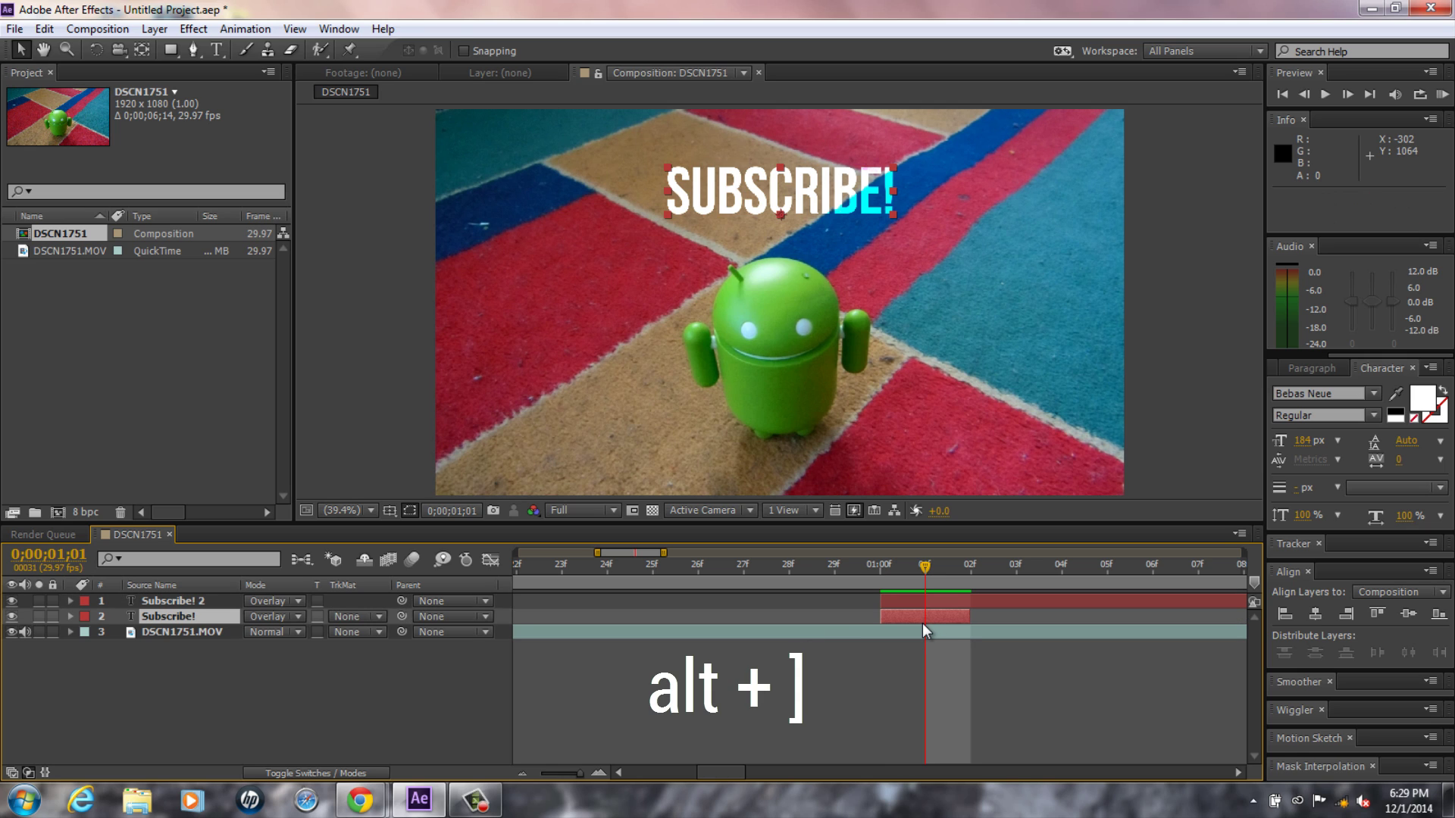
{"action": "key", "text": "alt+bracketright"}
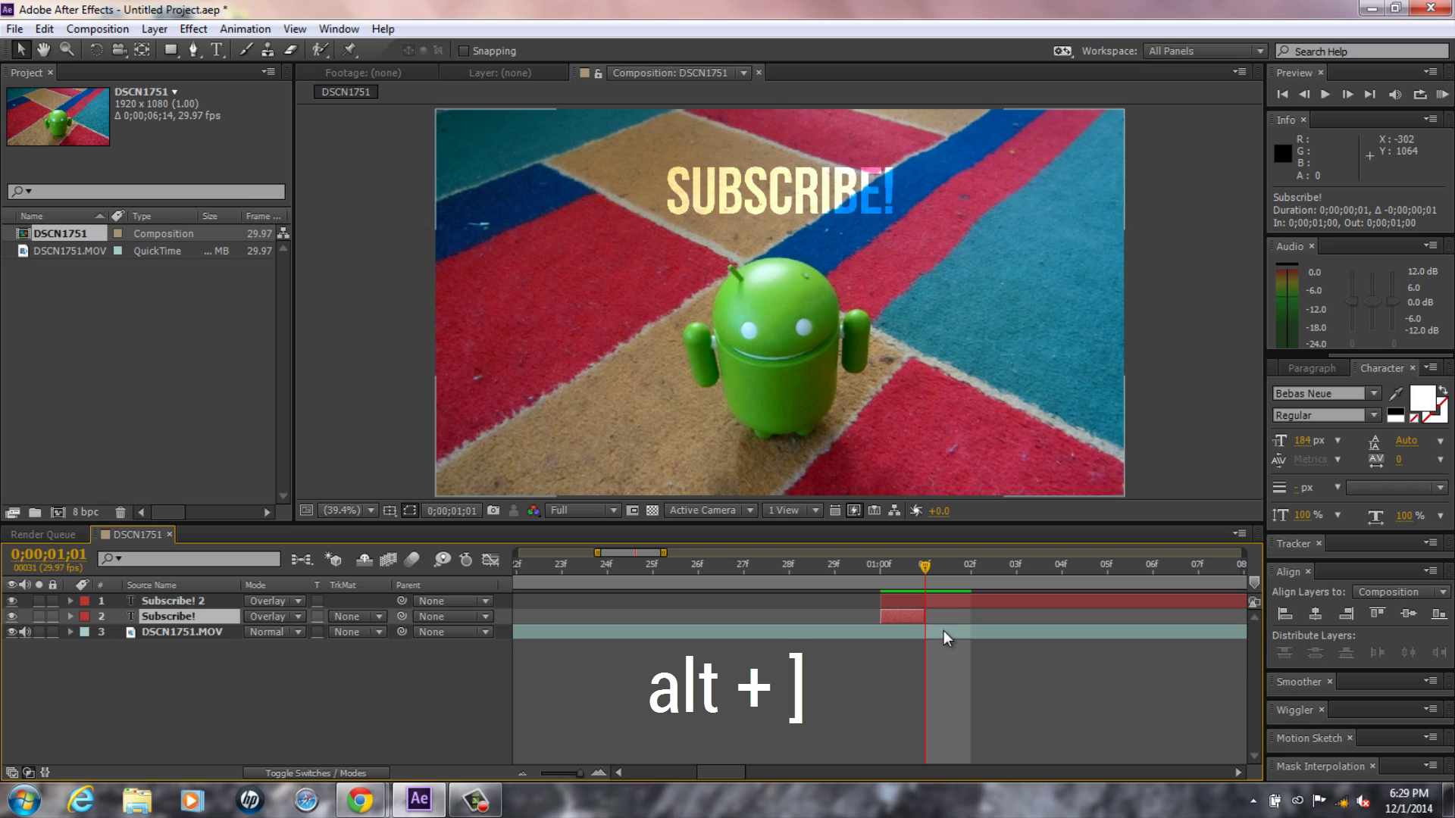
{"action": "left_click_drag", "start_coordinate": [902, 614], "coordinate": [870, 617]}
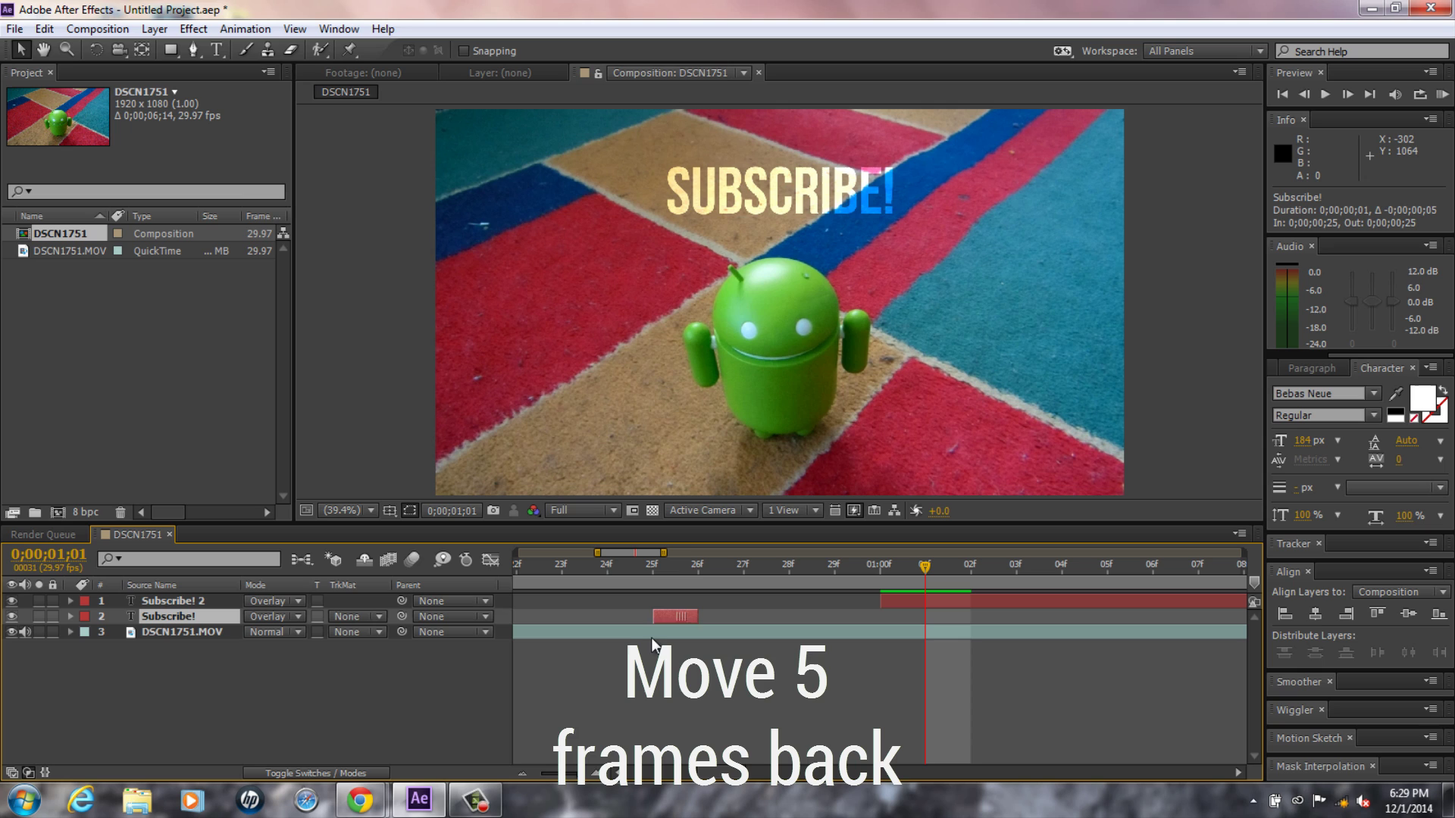
{"action": "key", "text": "ctrl+d"}
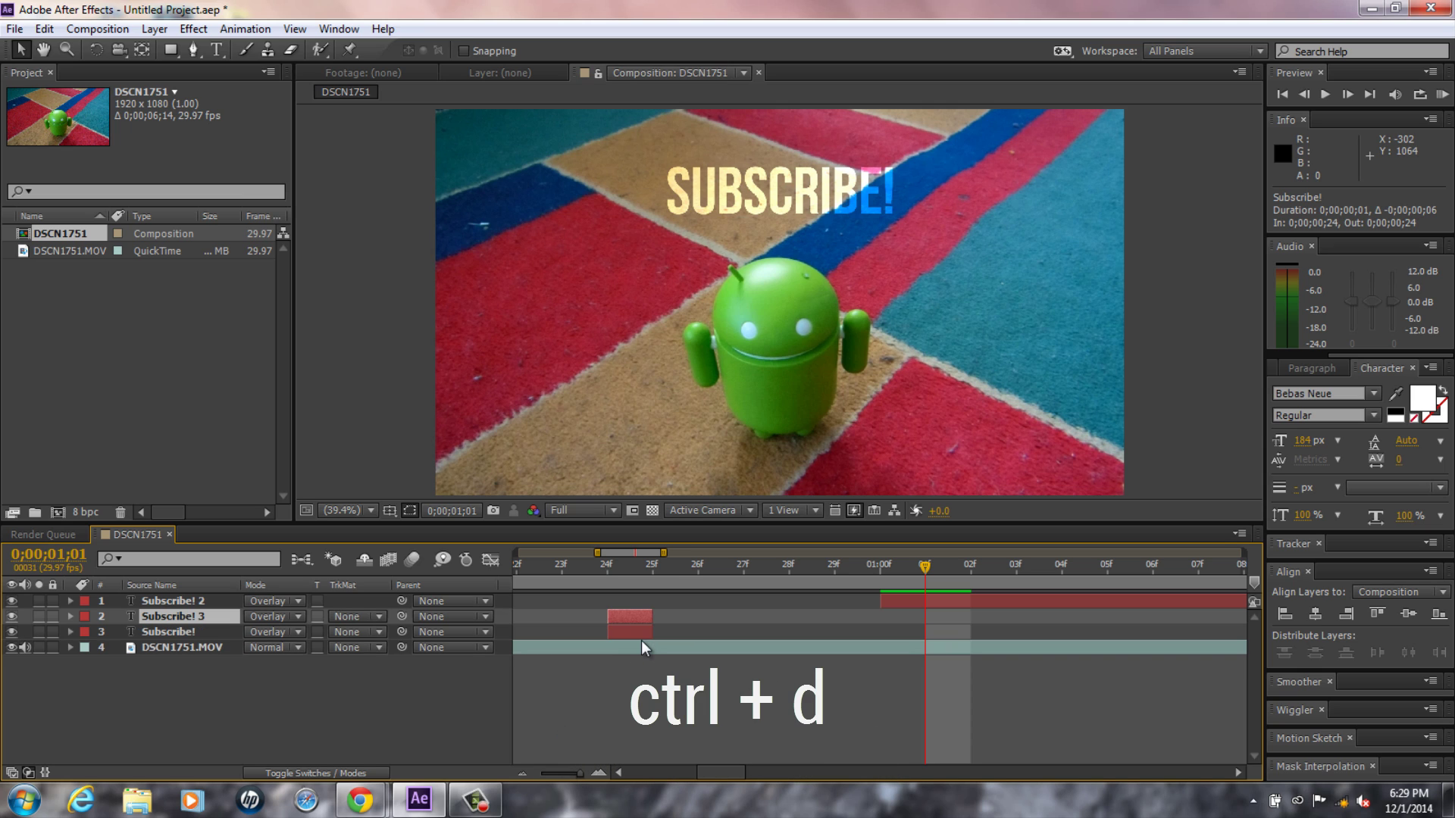
{"action": "left_click_drag", "start_coordinate": [643, 632], "coordinate": [519, 658]}
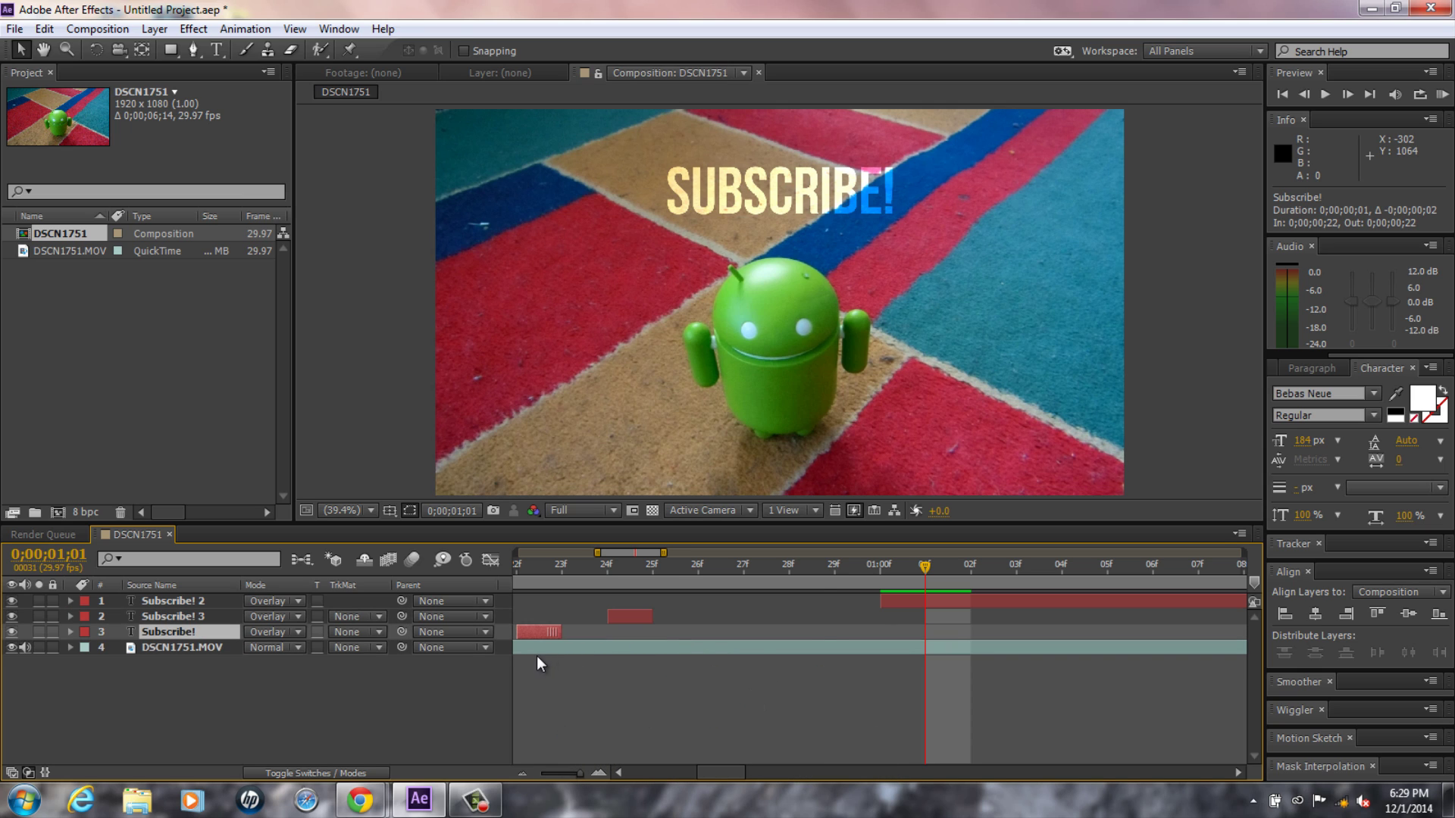
Step: Nudge the earliest flash later with Alt+Page Up, then scrub and play back the flicker intro
{"action": "key", "text": "alt+Page_Up"}
{"action": "key", "text": "alt+Page_Up"}
{"action": "scroll", "coordinate": [910, 671], "scroll_direction": "left", "scroll_amount": 3}
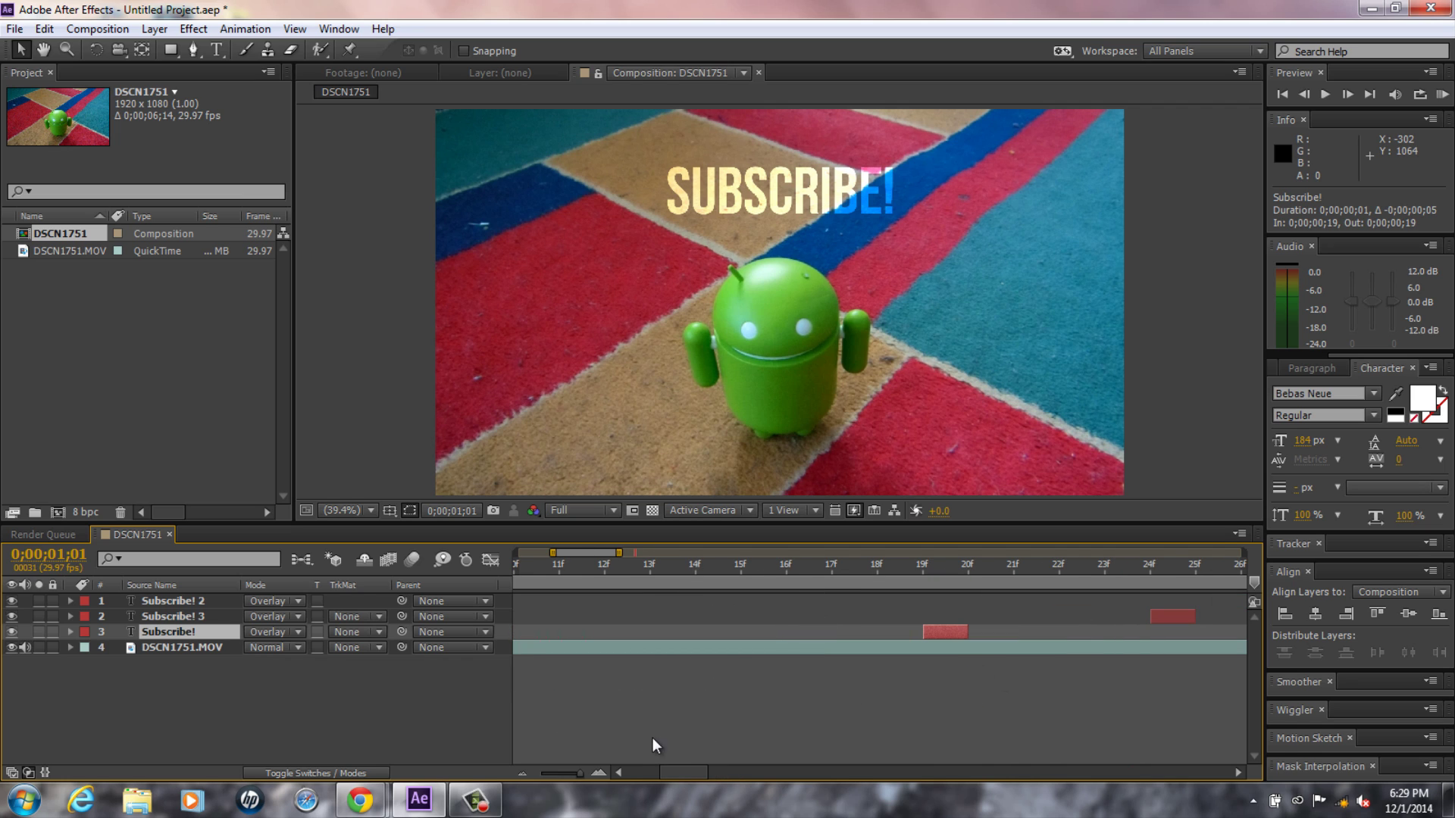
{"action": "left_click_drag", "start_coordinate": [582, 773], "coordinate": [534, 780]}
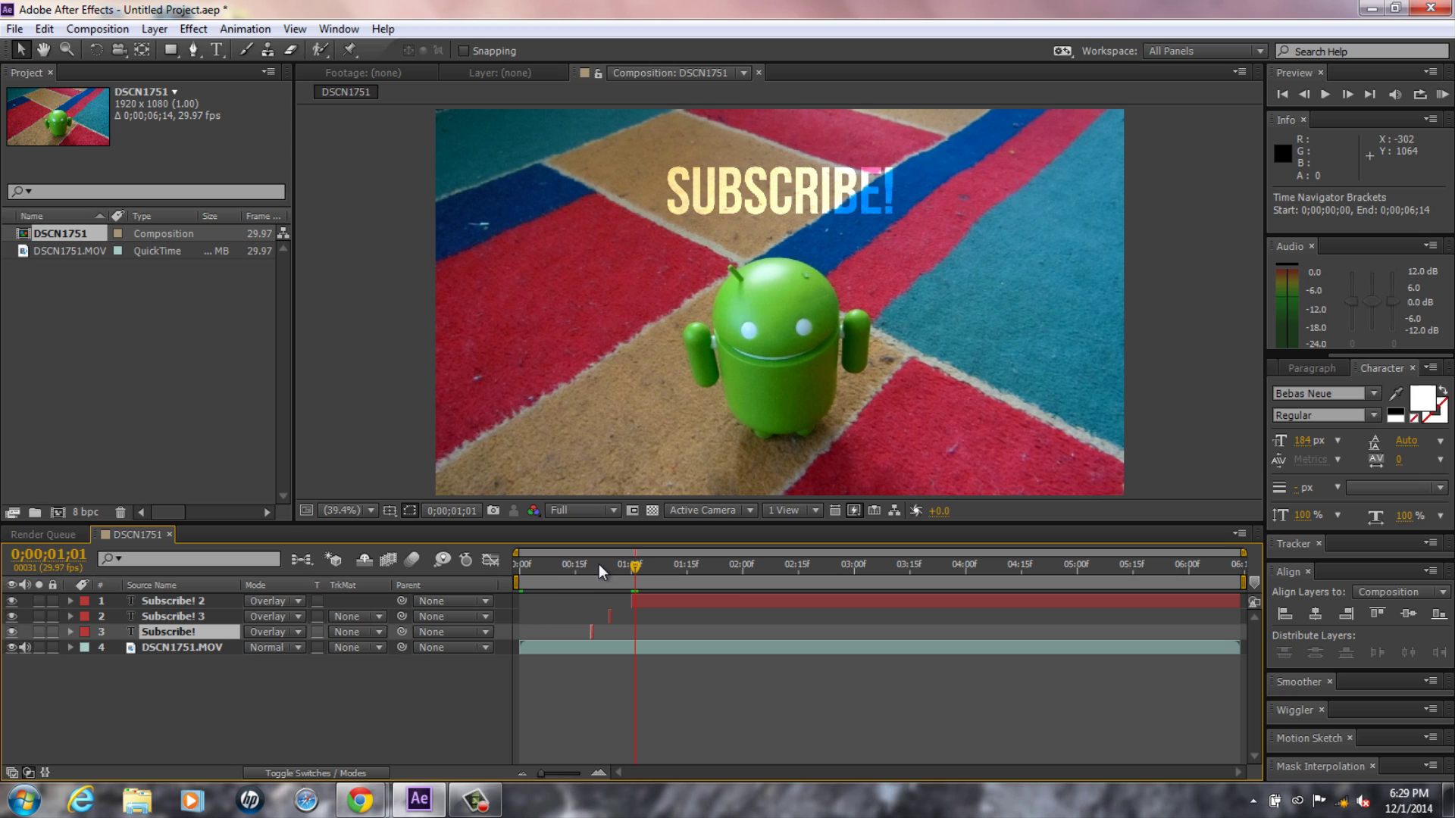
{"action": "left_click_drag", "start_coordinate": [571, 564], "coordinate": [581, 565]}
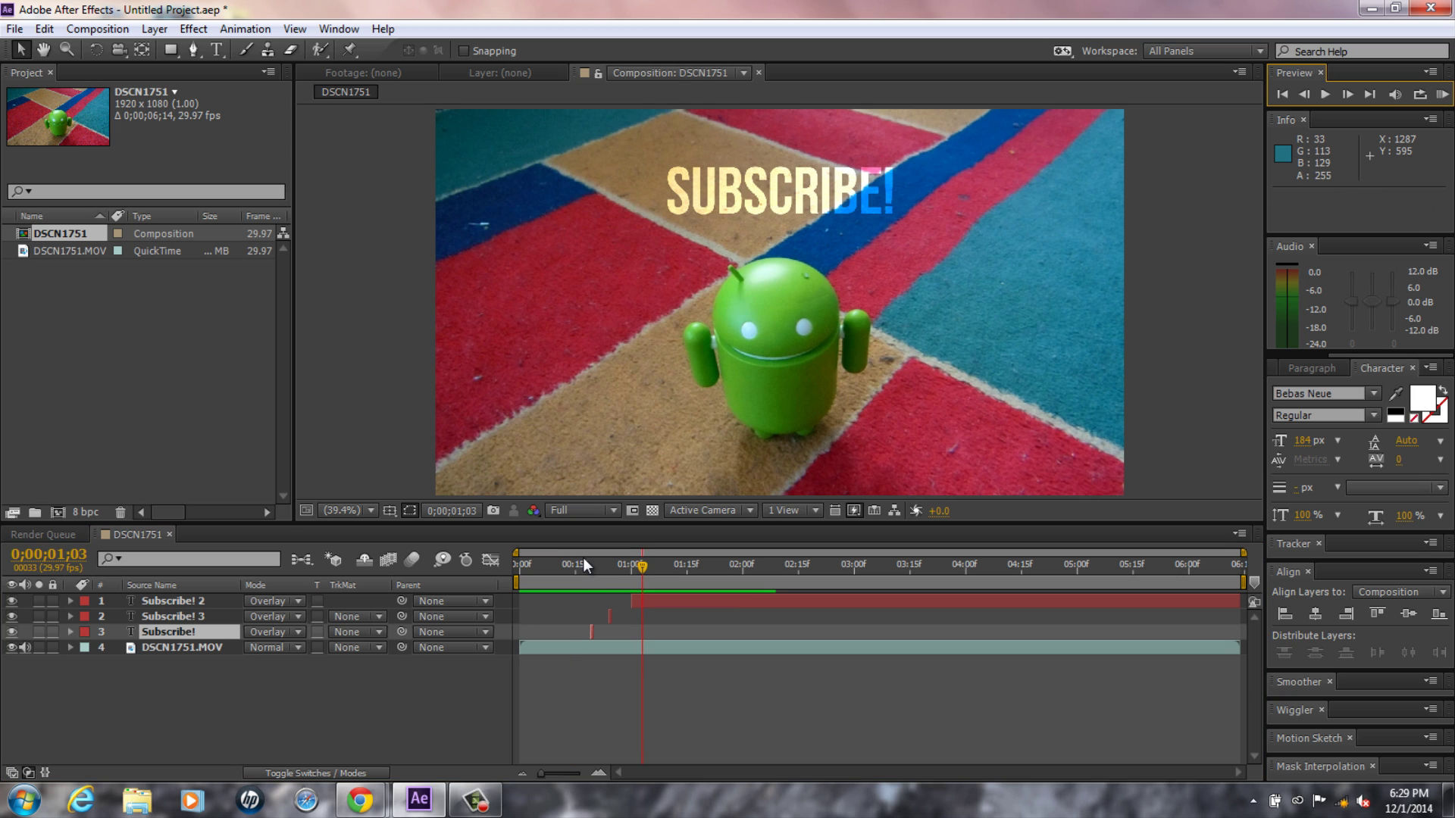
{"action": "key", "text": "space"}
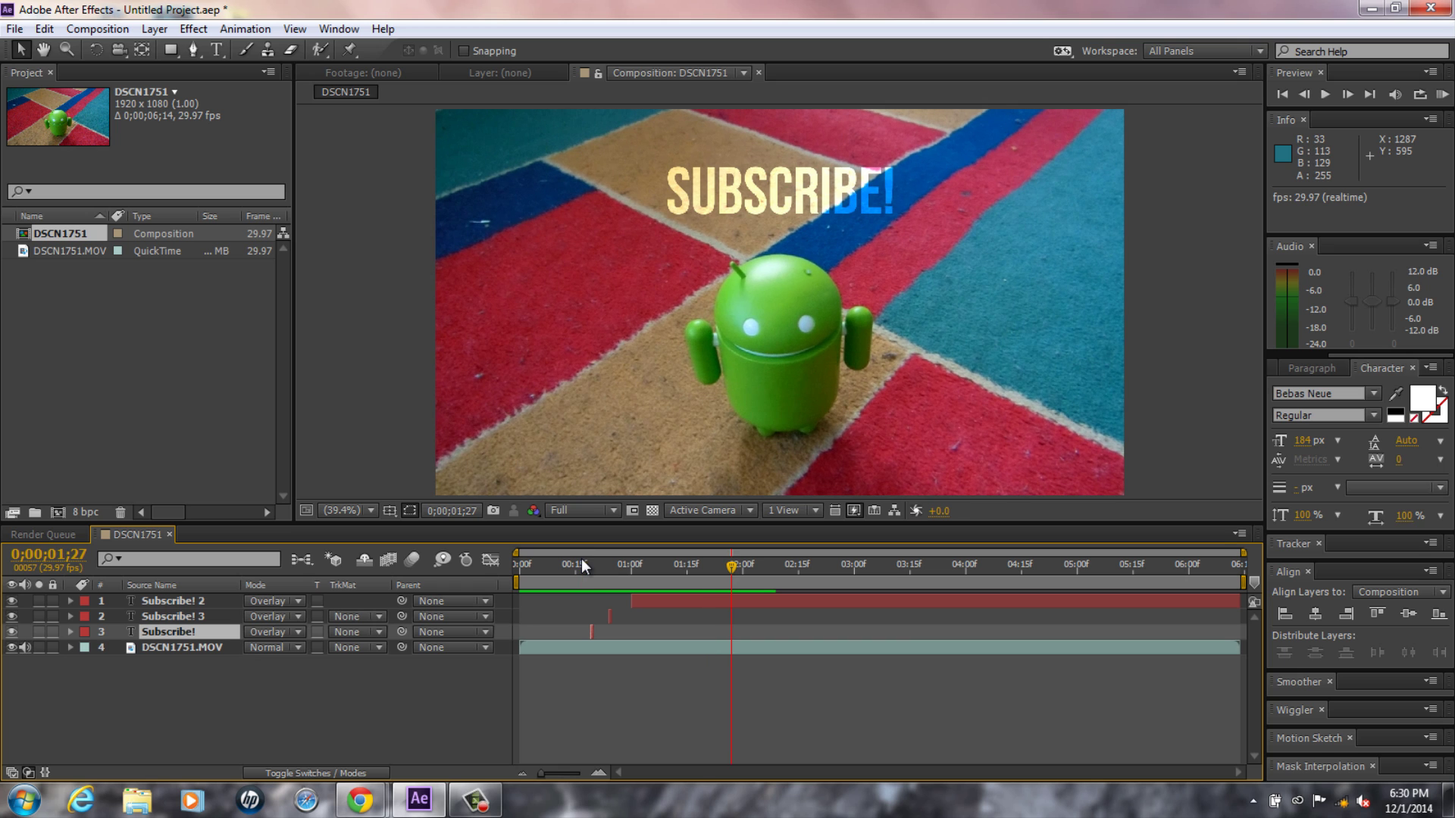
{"action": "left_click", "coordinate": [572, 572]}
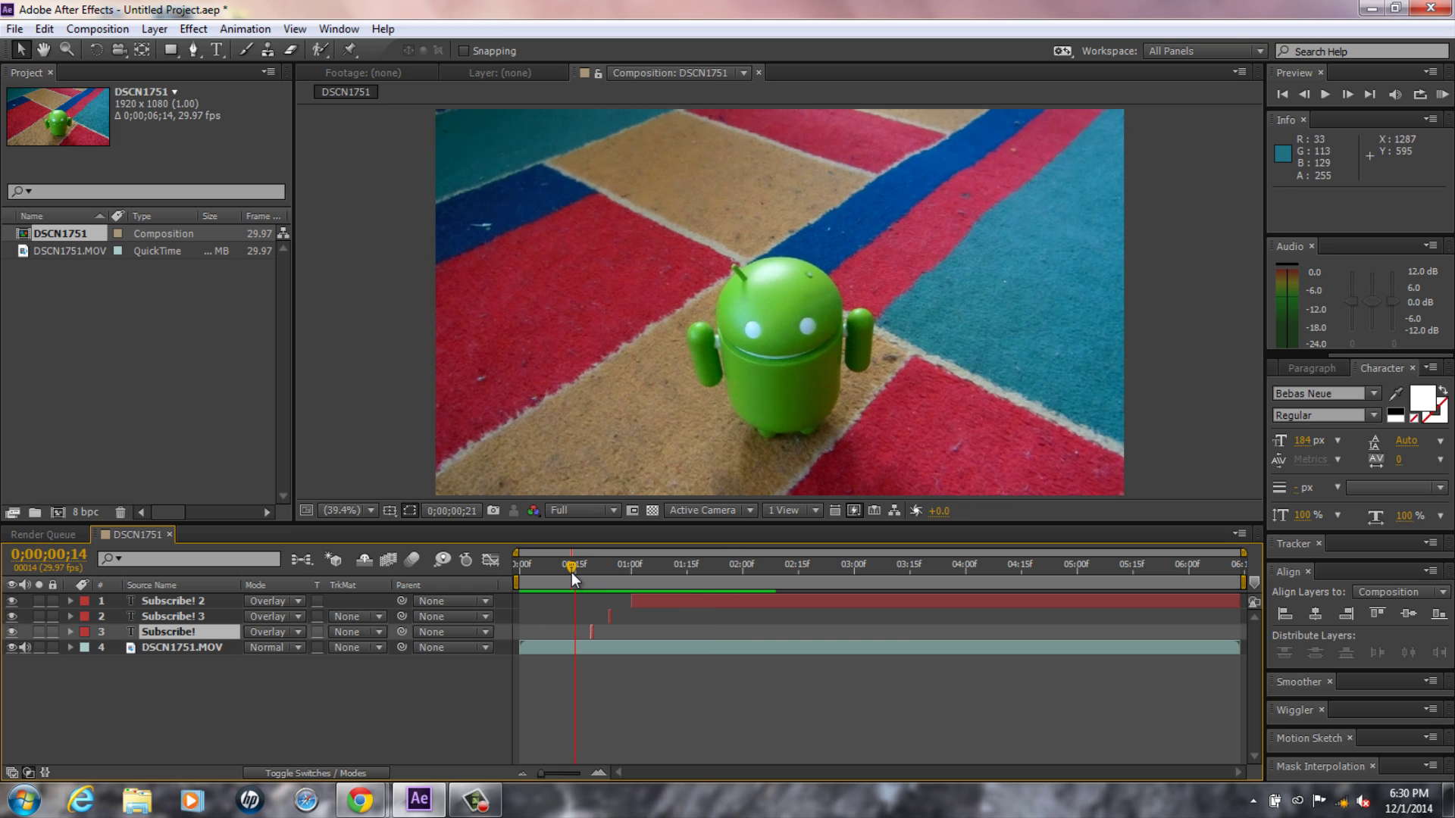
{"action": "key", "text": "space"}
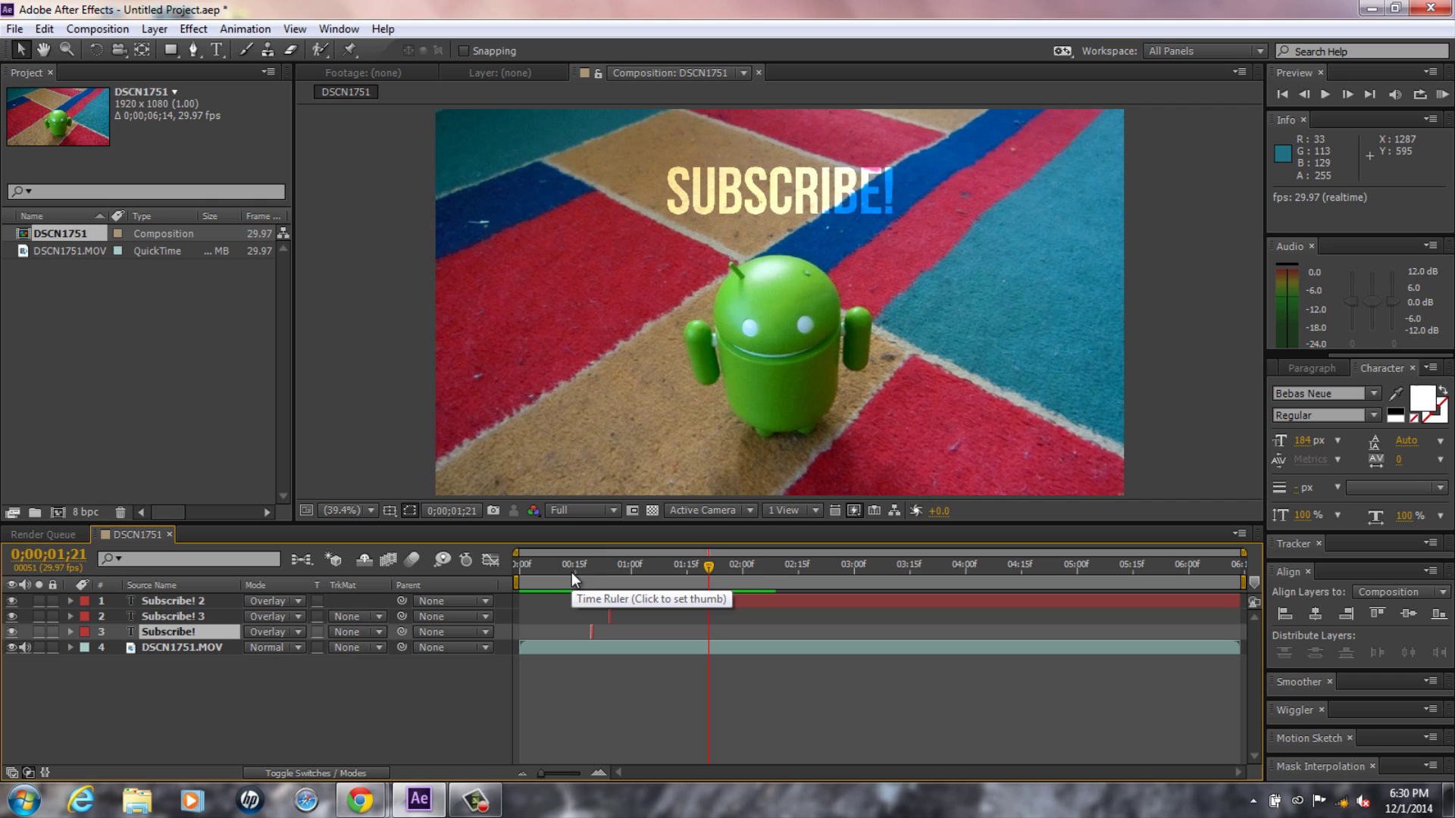